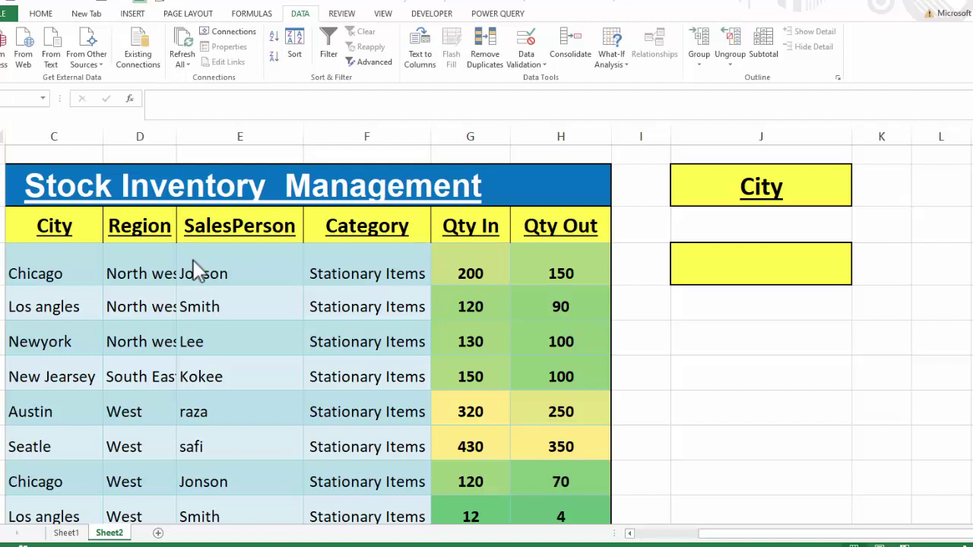
Step: Inspect the choices offered by the dependent drop-down list below the City selector in column J
left_click(748, 200)
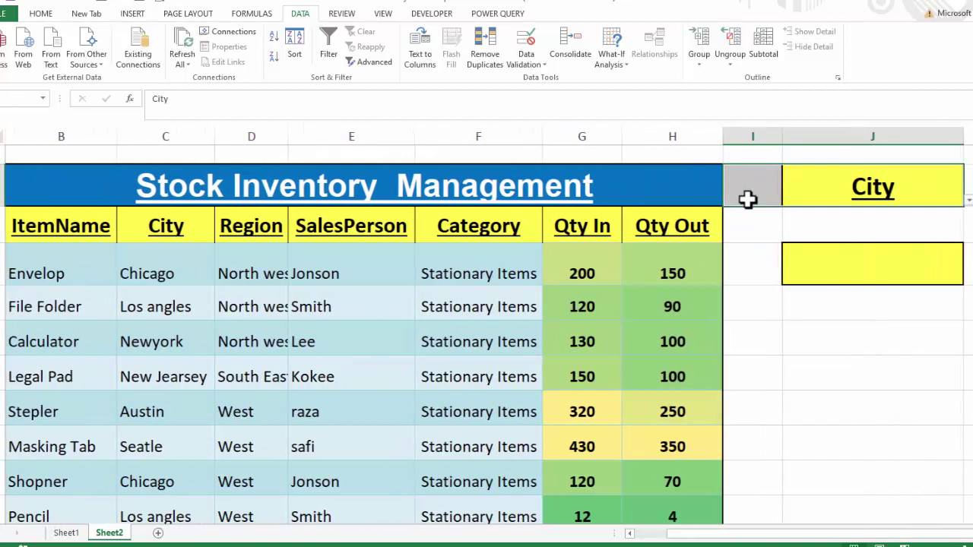
left_click(927, 266)
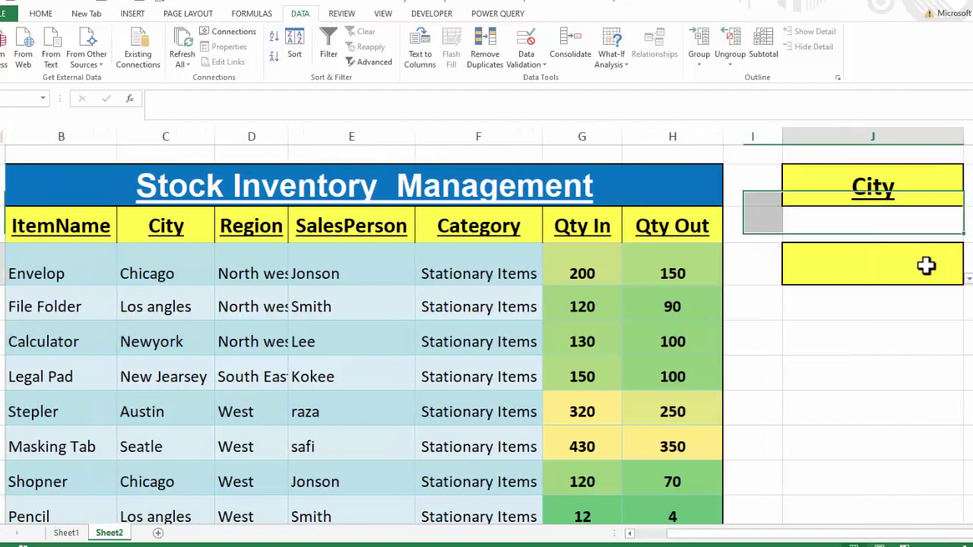
left_click(967, 279)
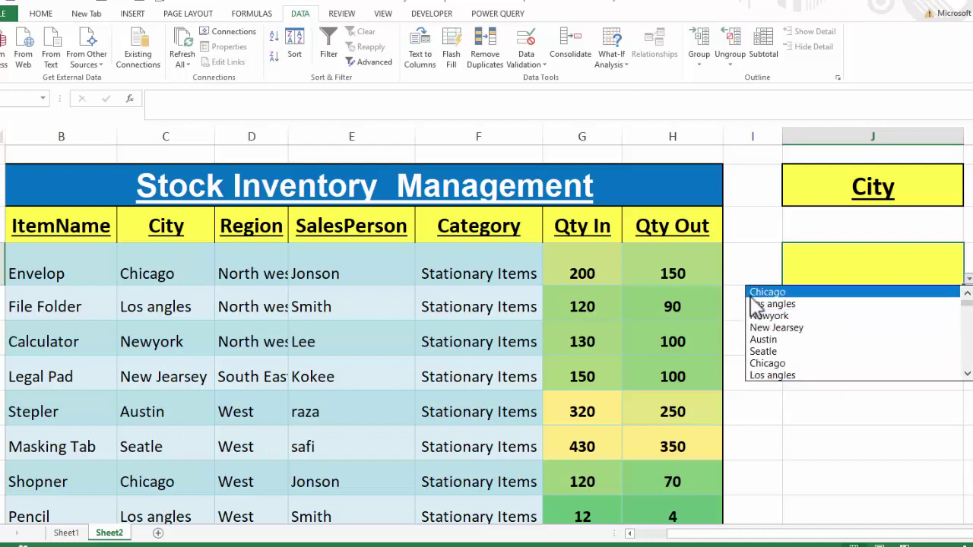
key("Escape")
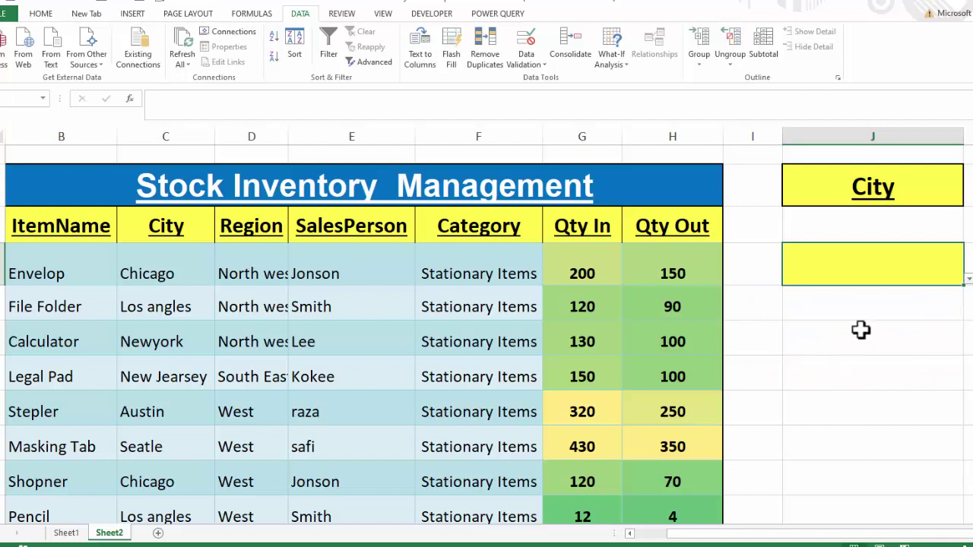
Step: Set the heading selector in column J to ItemName and inspect the choices in the dependent list below it
left_click(917, 195)
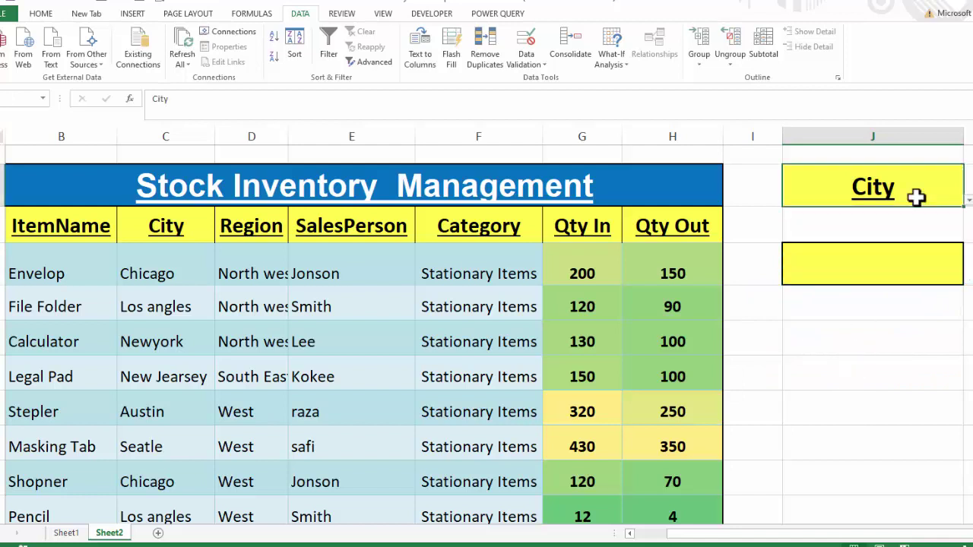
left_click(967, 203)
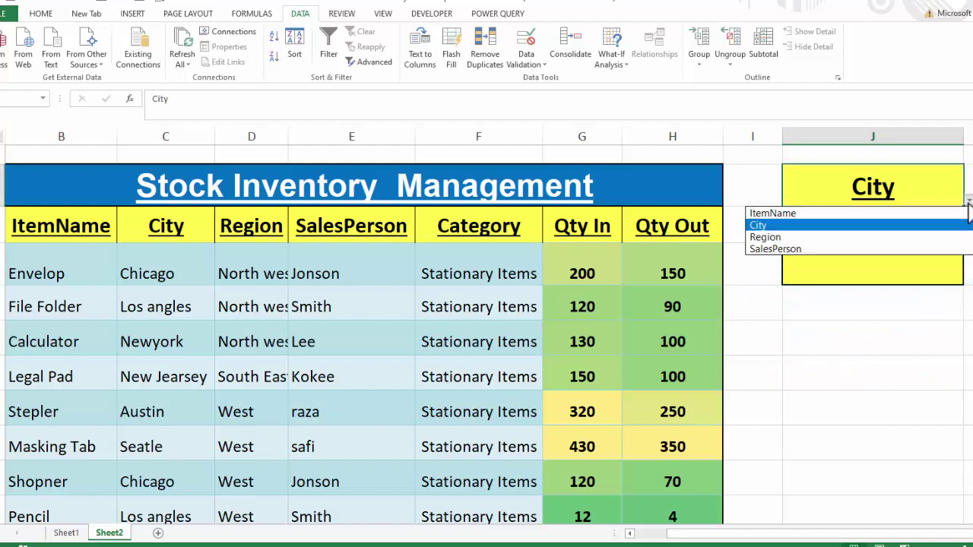
left_click(925, 216)
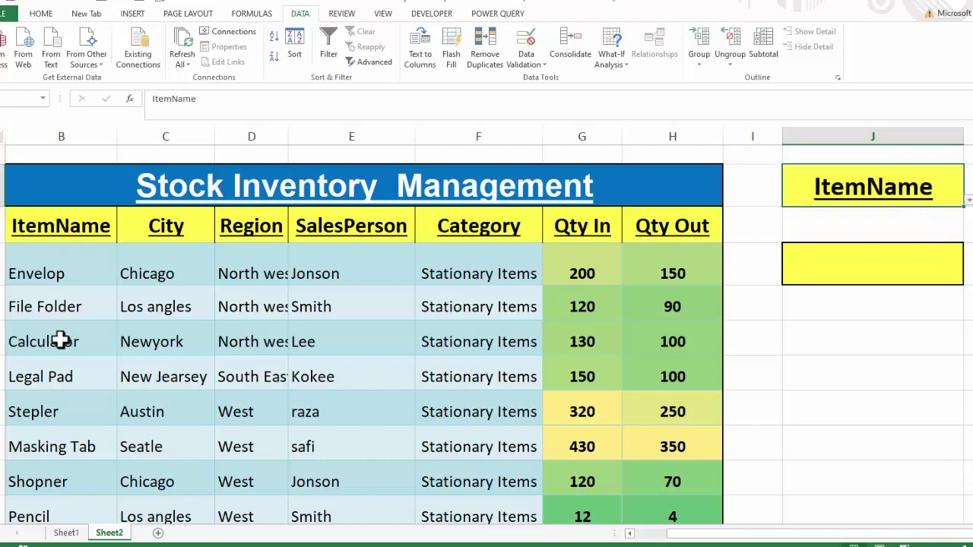
key("Return")
left_click(942, 276)
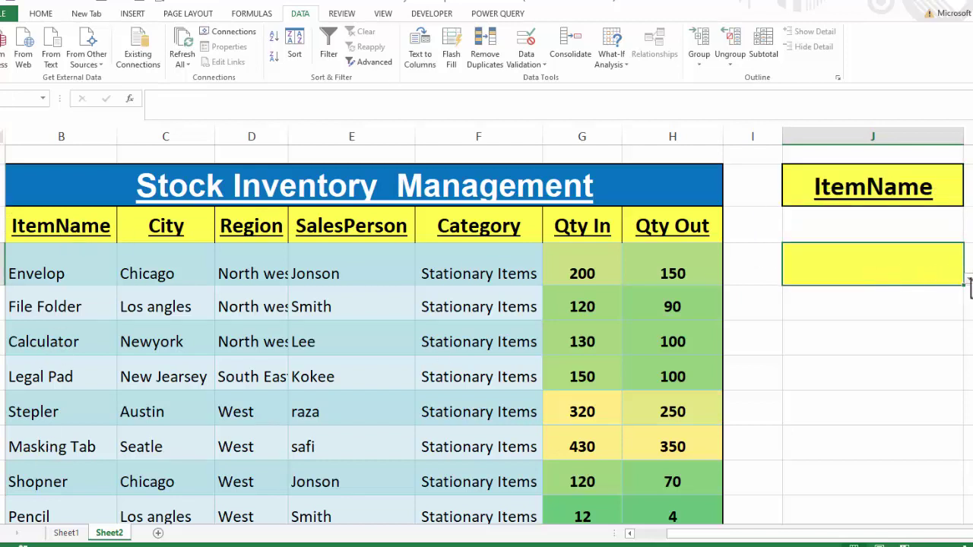
left_click(969, 281)
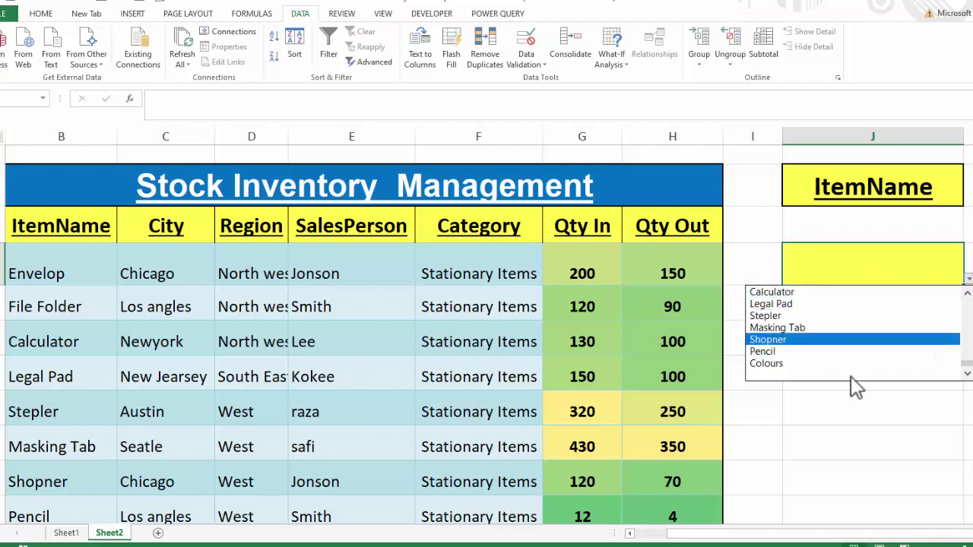
left_click(839, 439)
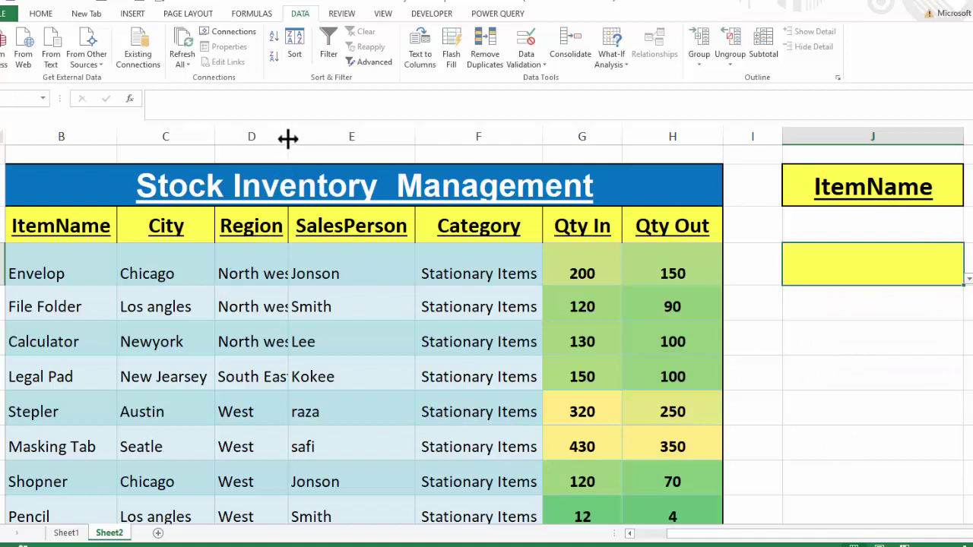
Step: Widen the table's Region column to fit its entries and set the heading selector in column J to Region
left_click_drag(287, 138, 302, 137)
left_click(926, 190)
left_click(952, 199)
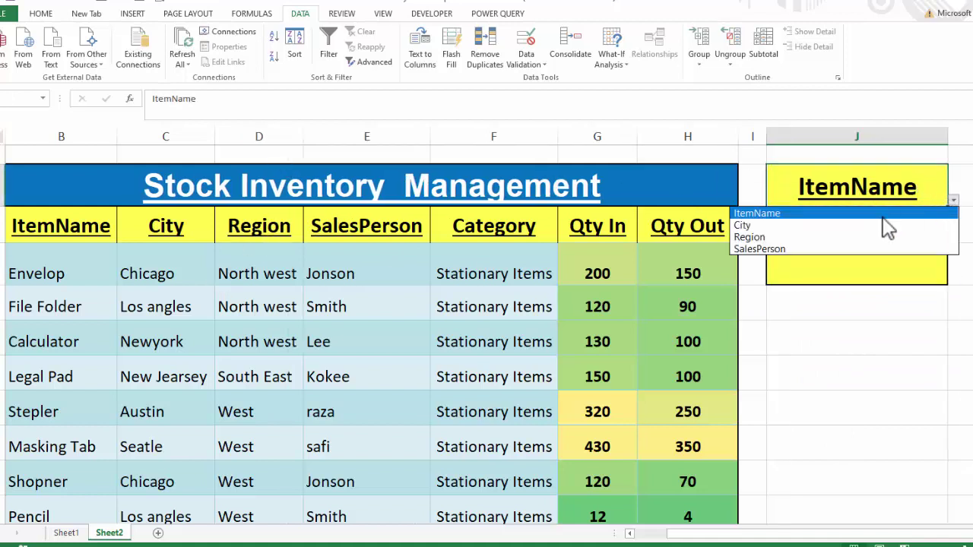
left_click(869, 237)
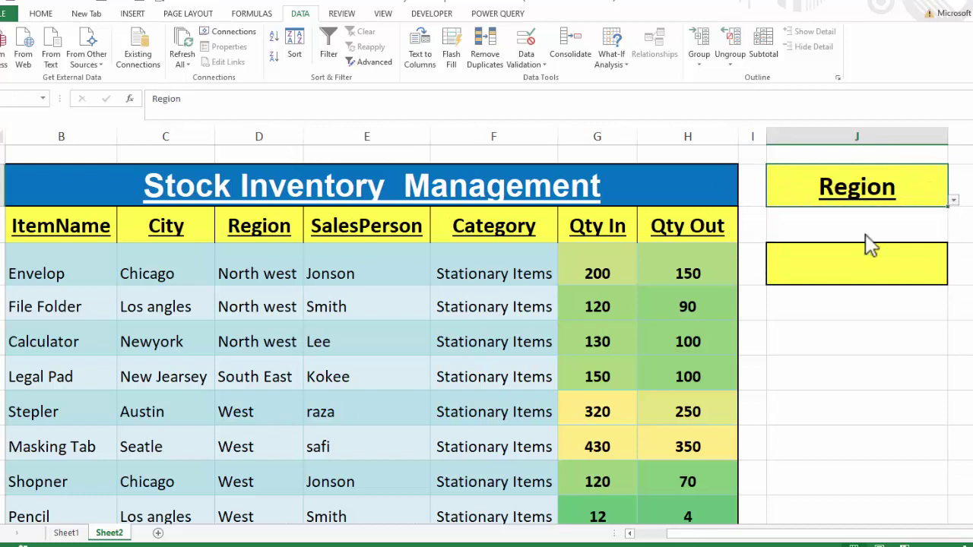
Step: Inspect the region choices in the dependent drop-down list below the heading selector
left_click(907, 272)
left_click(954, 283)
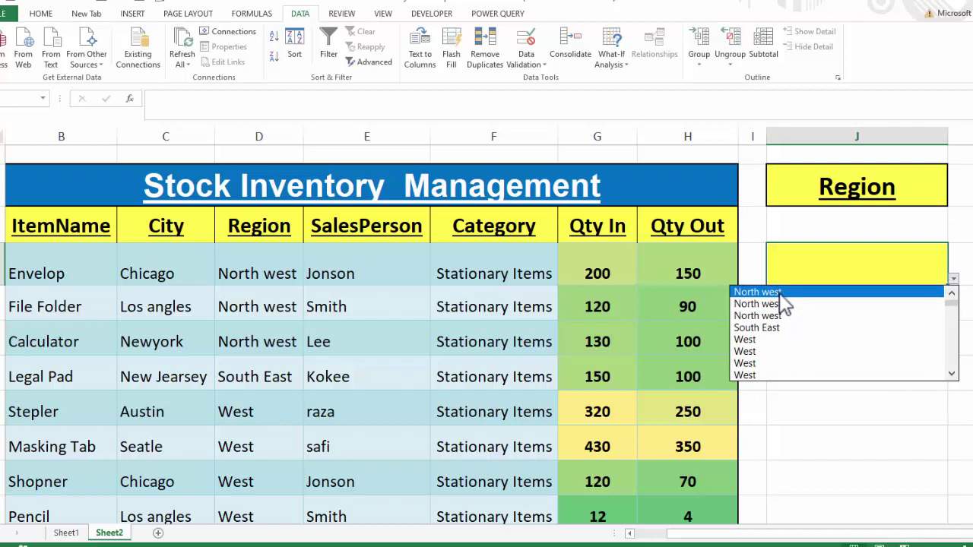
key("Escape")
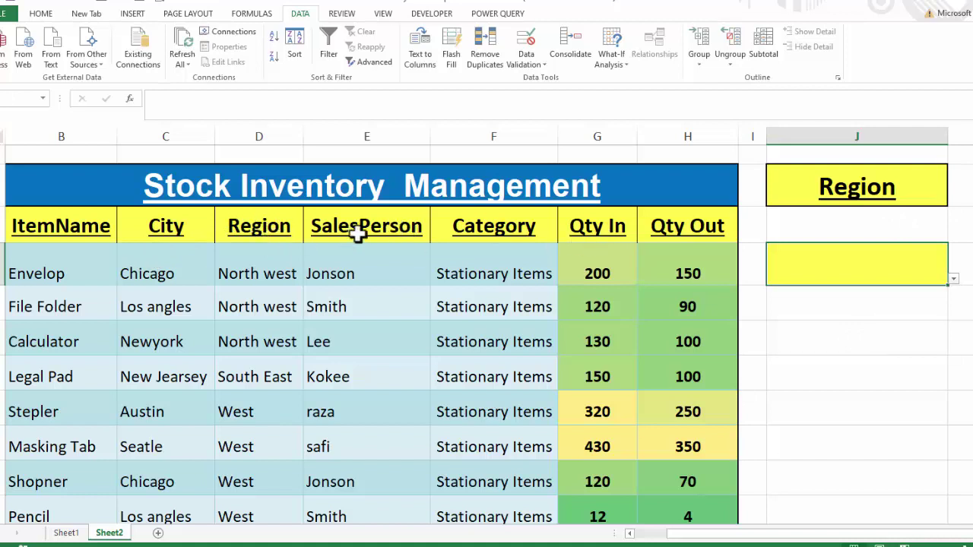
Step: Set the heading selector to SalesPerson and look through the full dependent list below it
left_click(858, 190)
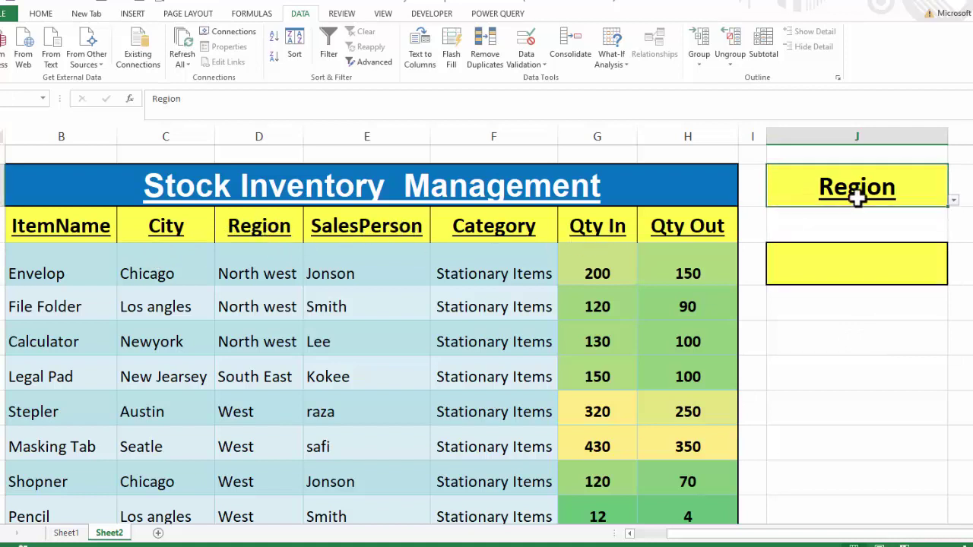
left_click(953, 201)
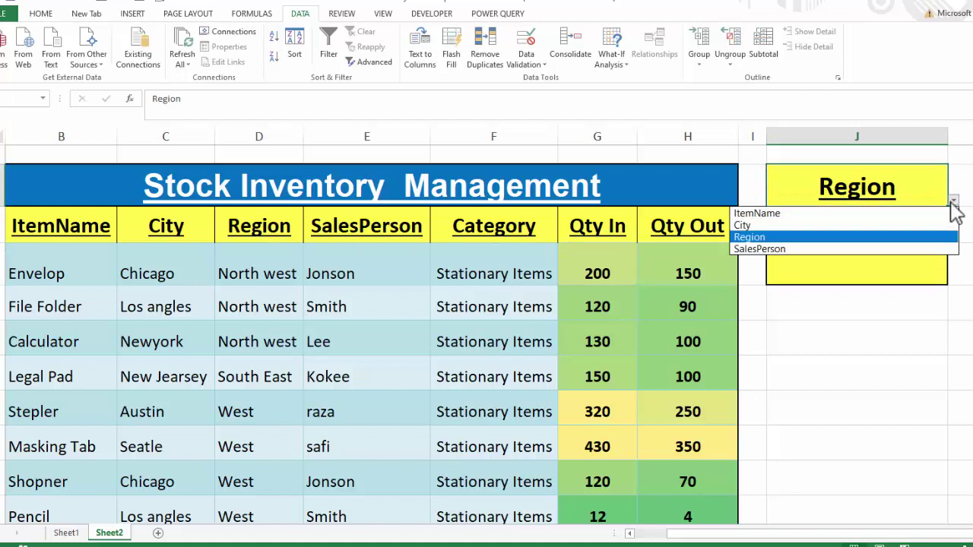
left_click(855, 248)
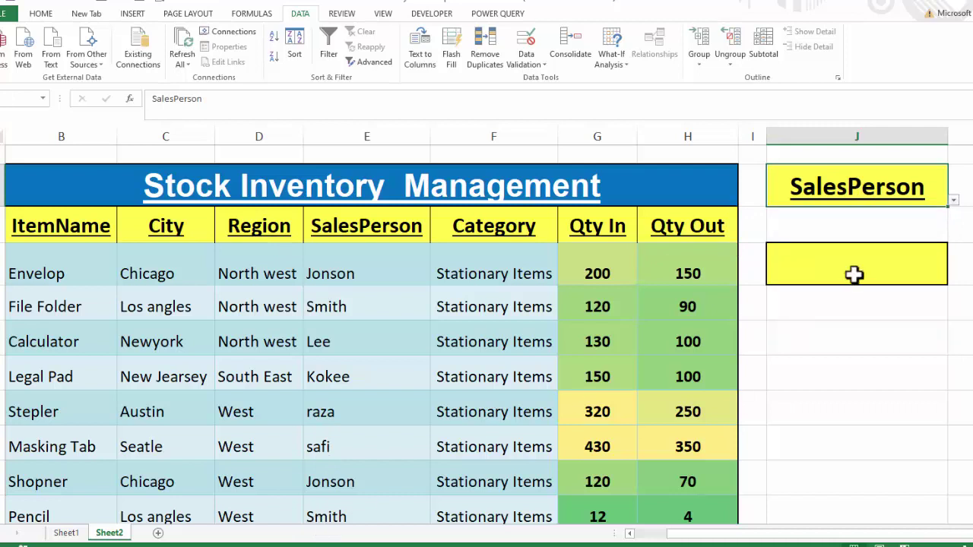
left_click(882, 266)
left_click(954, 281)
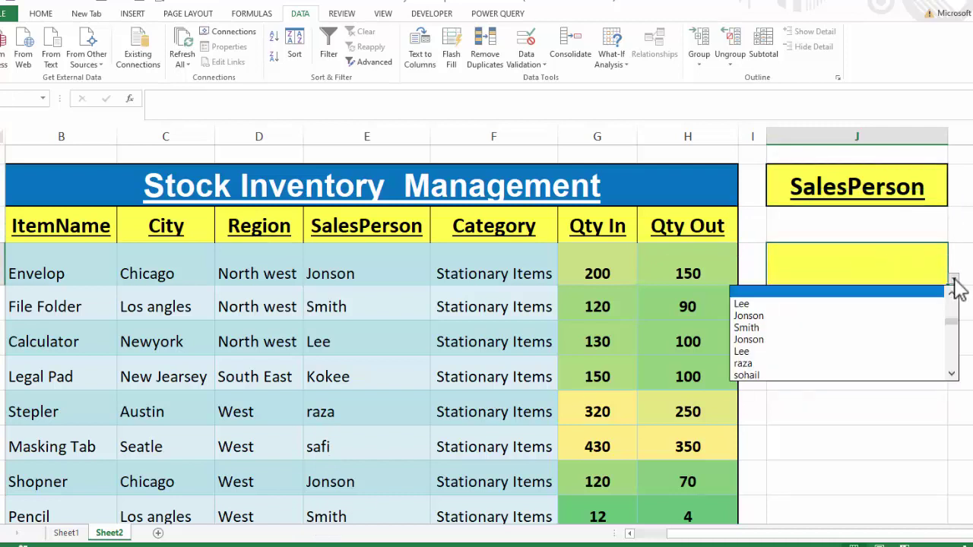
left_click_drag(951, 321, 944, 369)
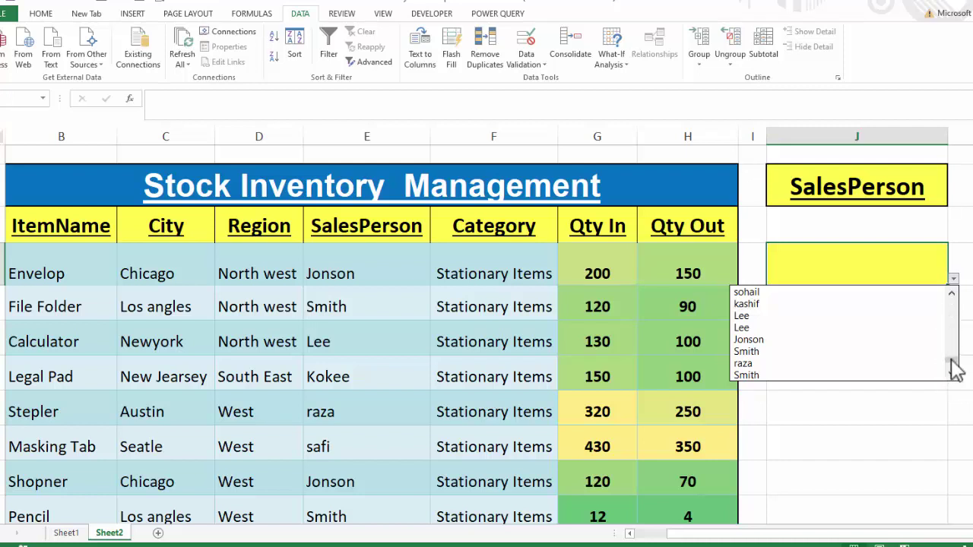
left_click_drag(950, 361, 950, 297)
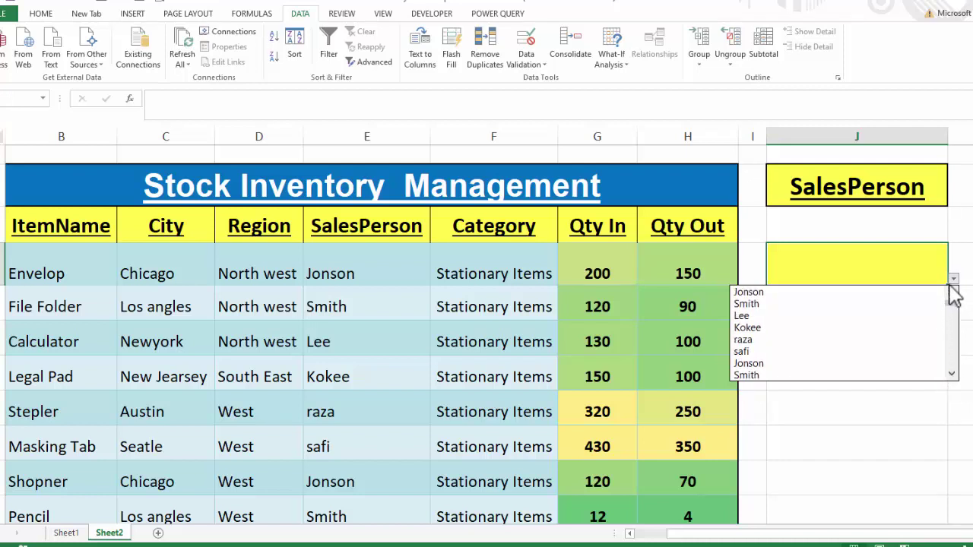
left_click(967, 264)
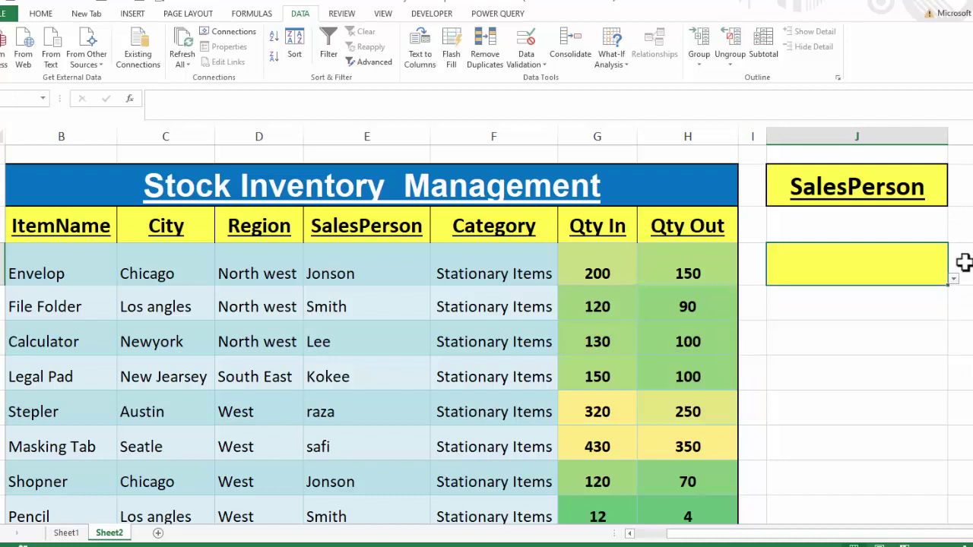
Step: Switch the heading selector back to ItemName and look through the item choices in the dependent list
left_click(901, 193)
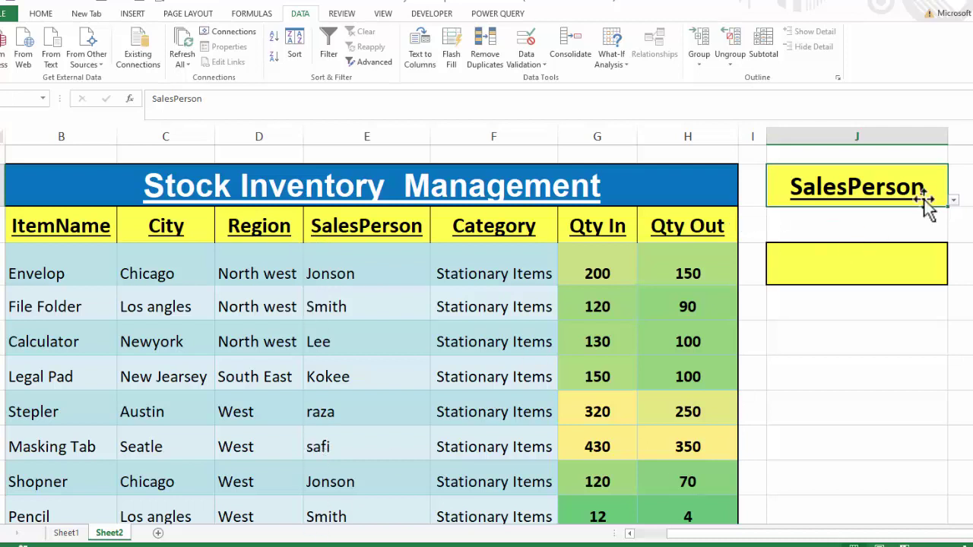
left_click(954, 202)
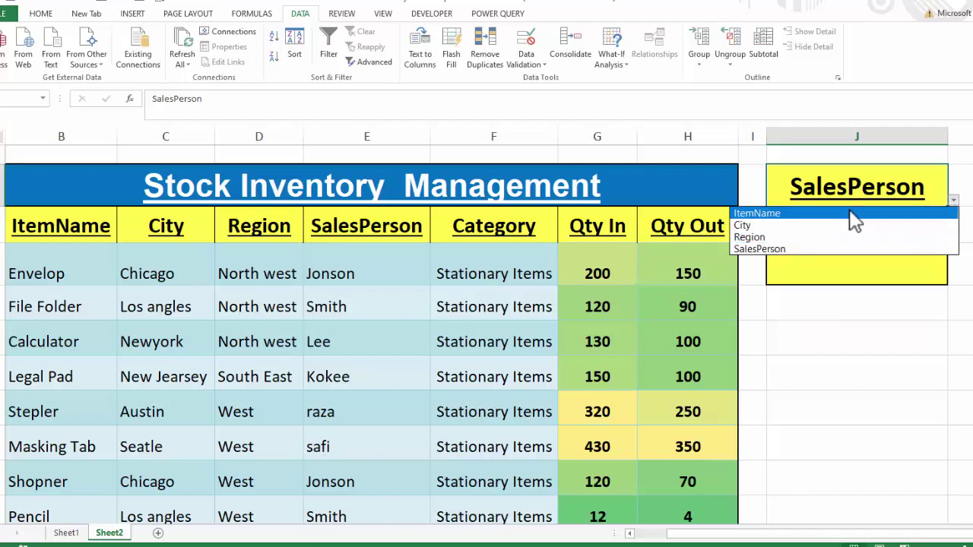
left_click(854, 216)
left_click(866, 269)
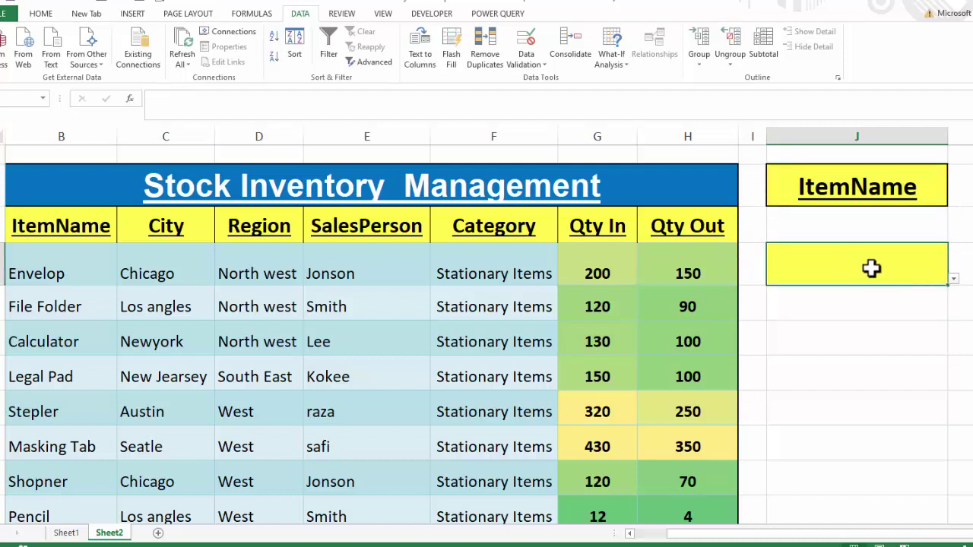
left_click(954, 280)
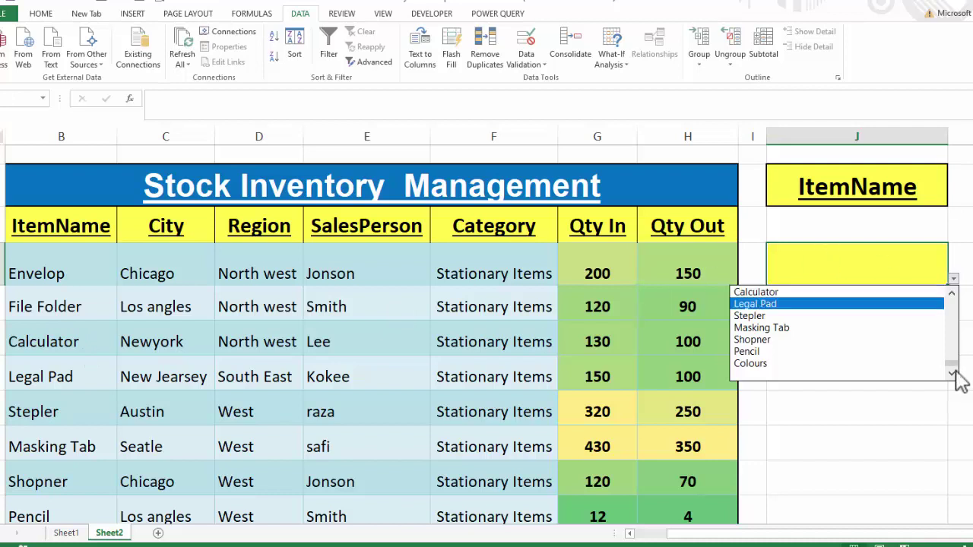
left_click_drag(956, 372, 956, 307)
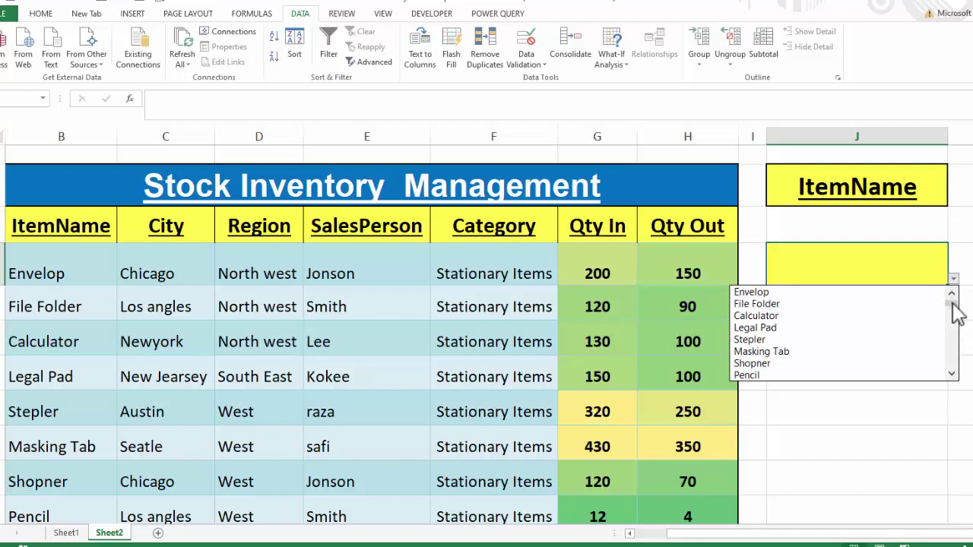
mouse_move(955, 307)
left_mouse_down()
mouse_move(950, 365)
mouse_move(956, 305)
left_mouse_up()
left_click(912, 190)
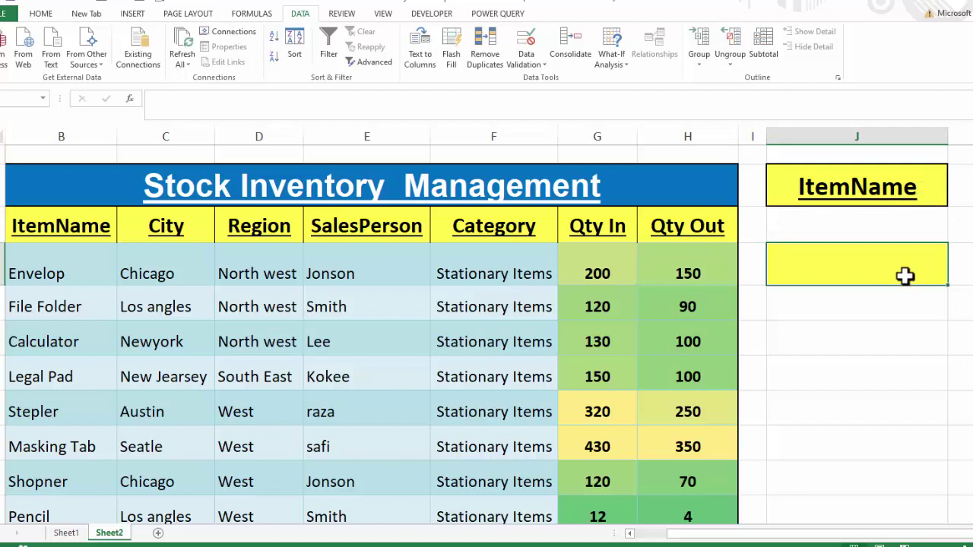
left_click(954, 282)
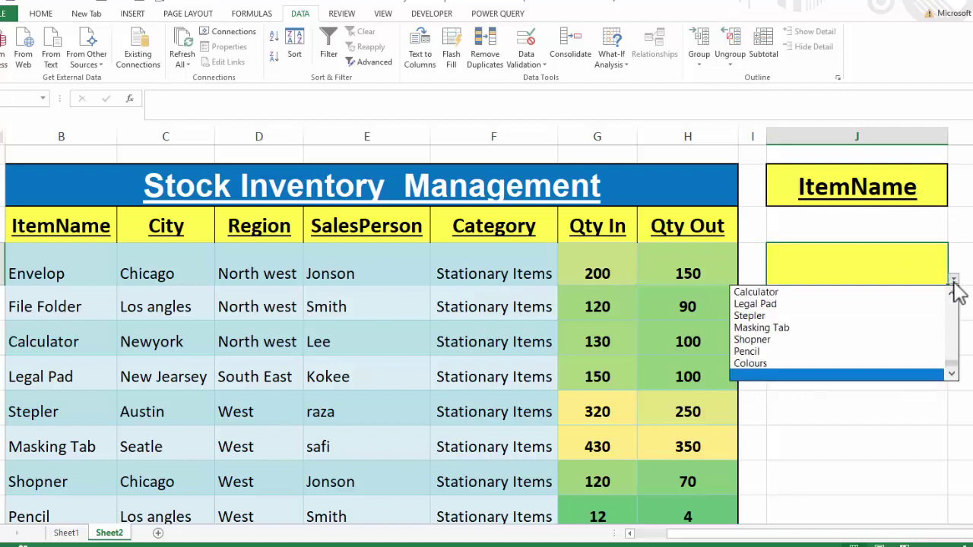
left_click(954, 284)
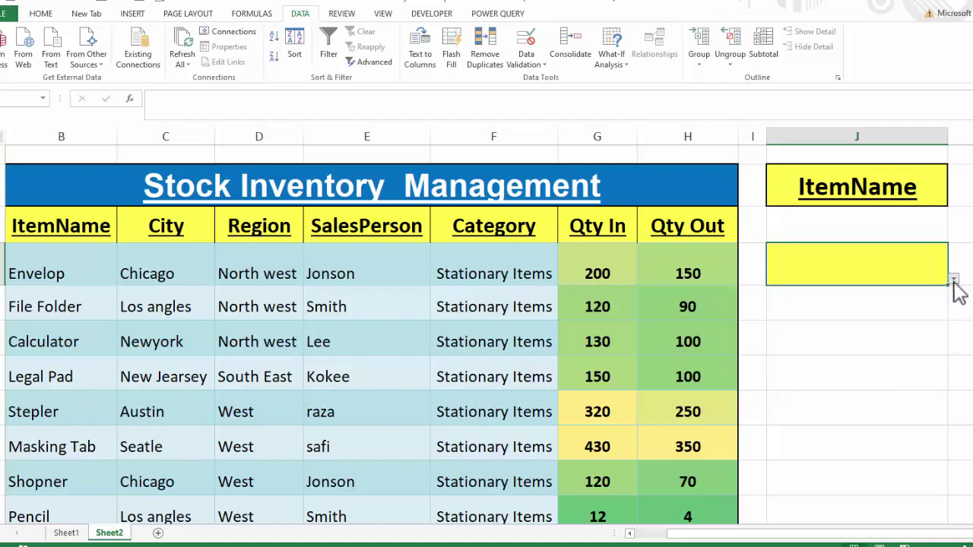
Step: Set the heading selector to City and inspect the city choices in the dependent list
left_click(875, 187)
left_click(954, 206)
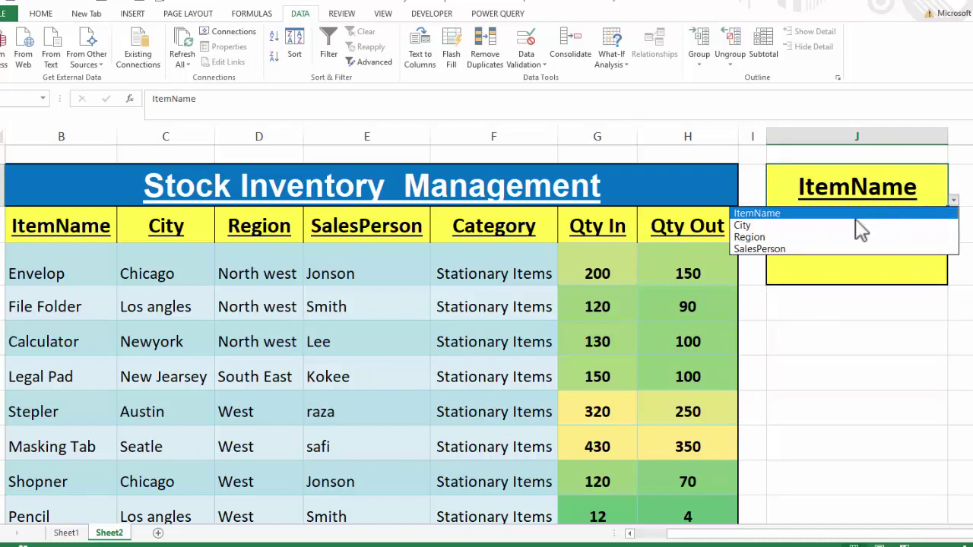
left_click(842, 225)
left_click(900, 271)
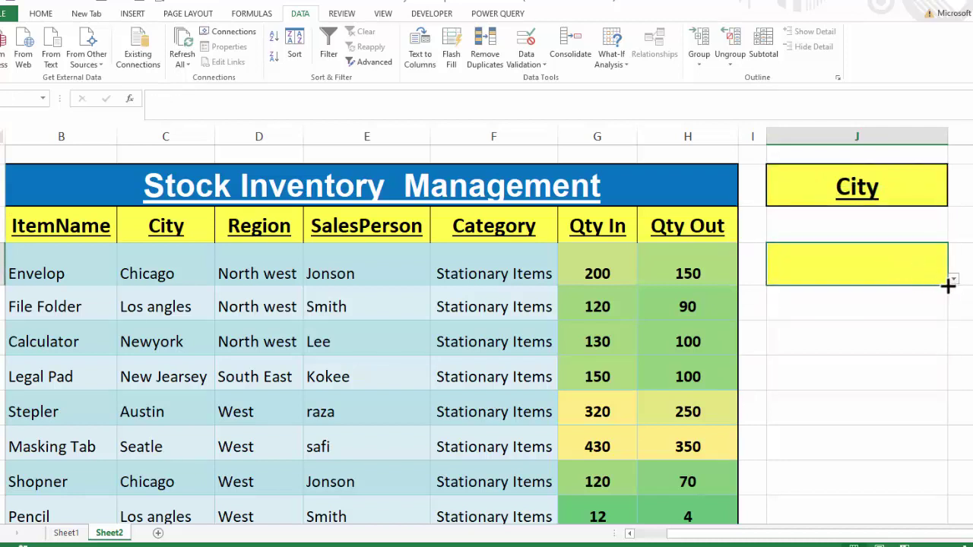
left_click(955, 283)
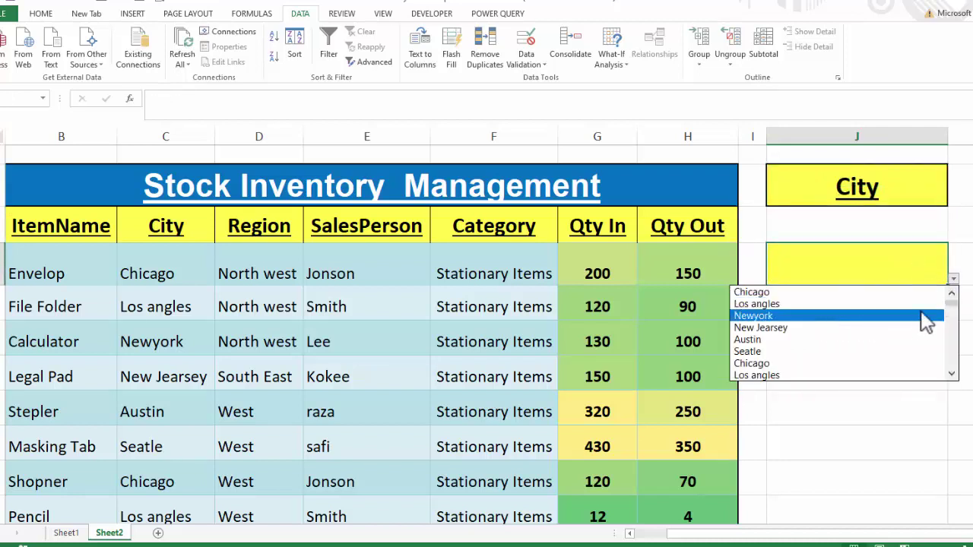
mouse_move(951, 303)
left_mouse_down()
mouse_move(953, 380)
mouse_move(951, 302)
left_mouse_up()
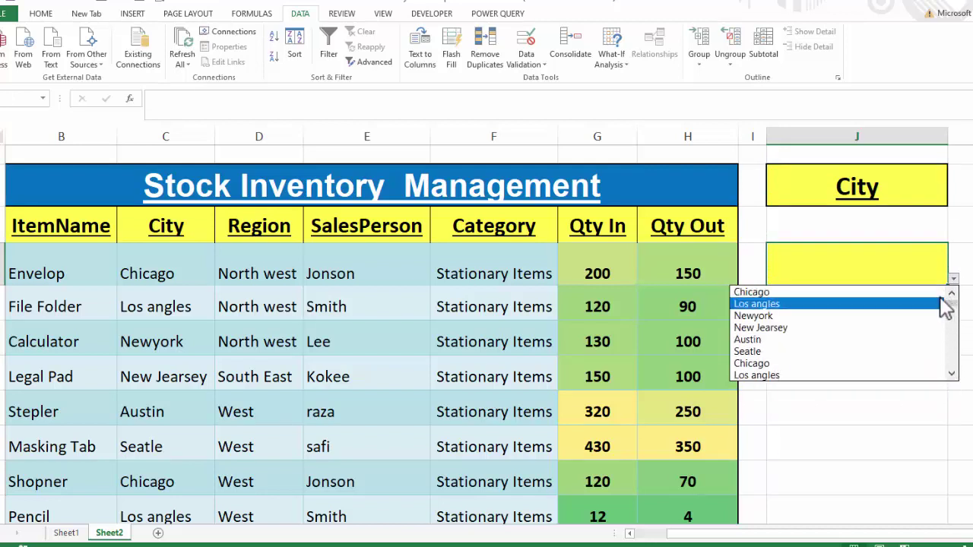
left_click(866, 444)
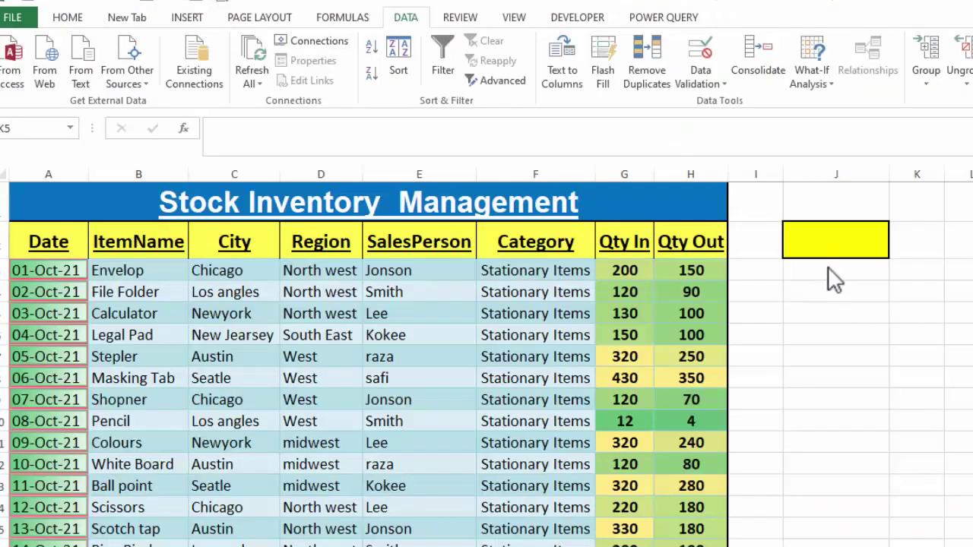
Step: Add List data validation to cell J2 with source =$B$2:$E$2 and check its drop-down of headings
left_click(821, 246)
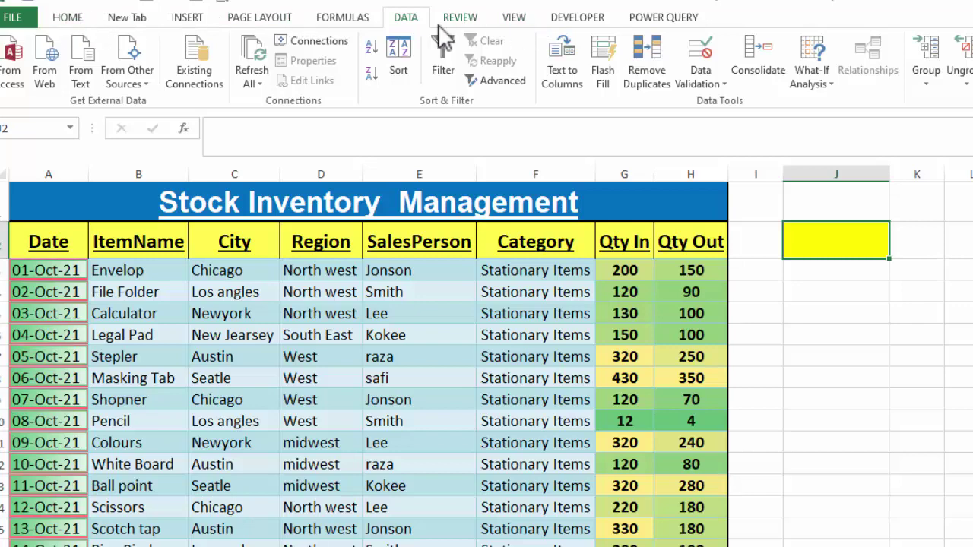
left_click(704, 84)
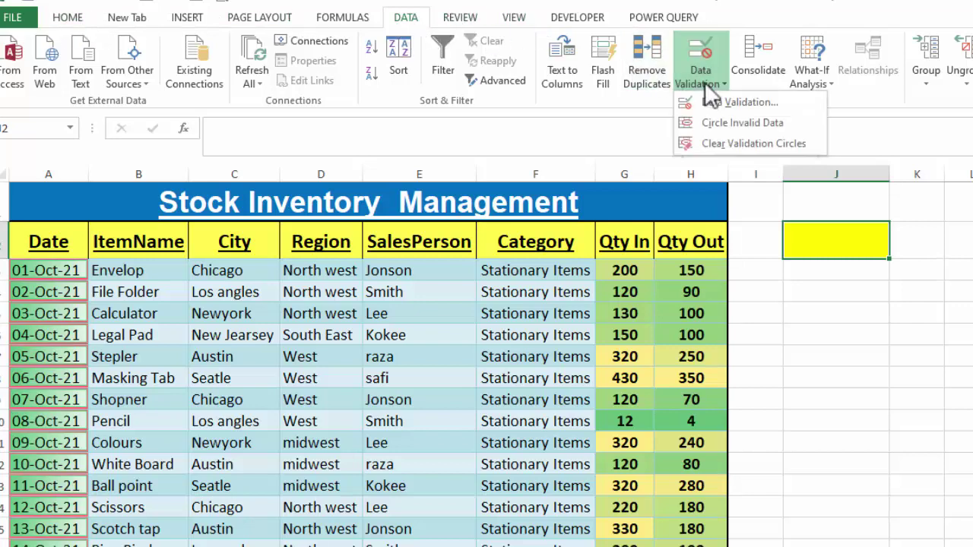
left_click(710, 100)
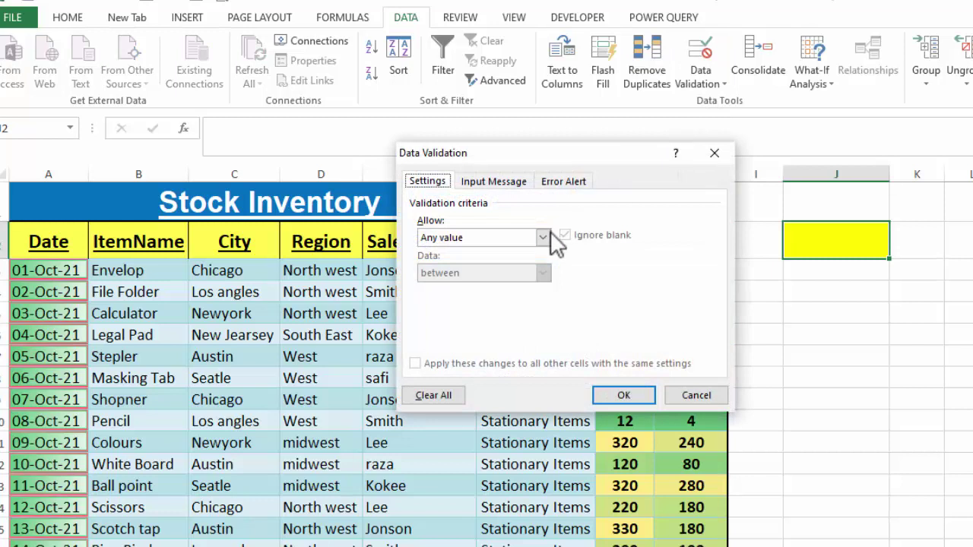
left_click(542, 238)
left_click(472, 285)
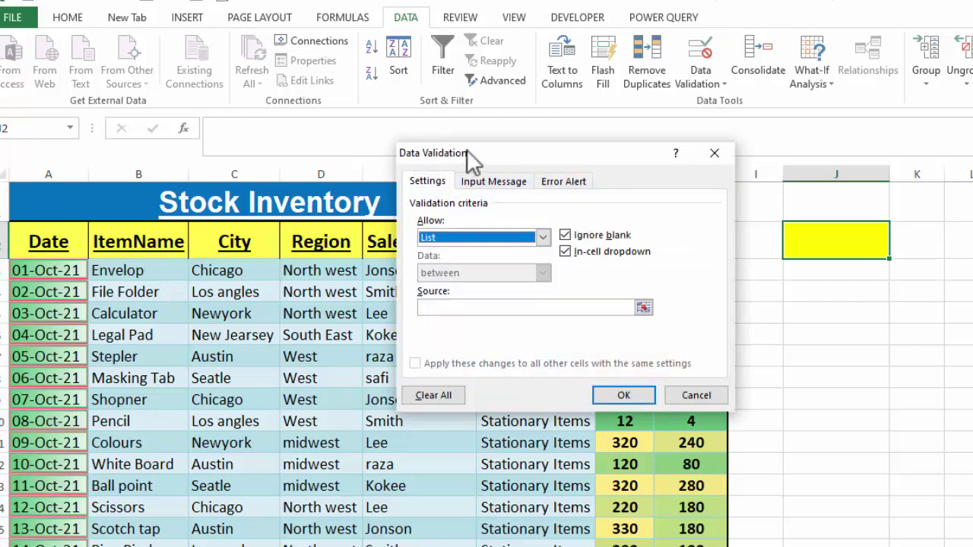
left_click_drag(524, 164, 752, 277)
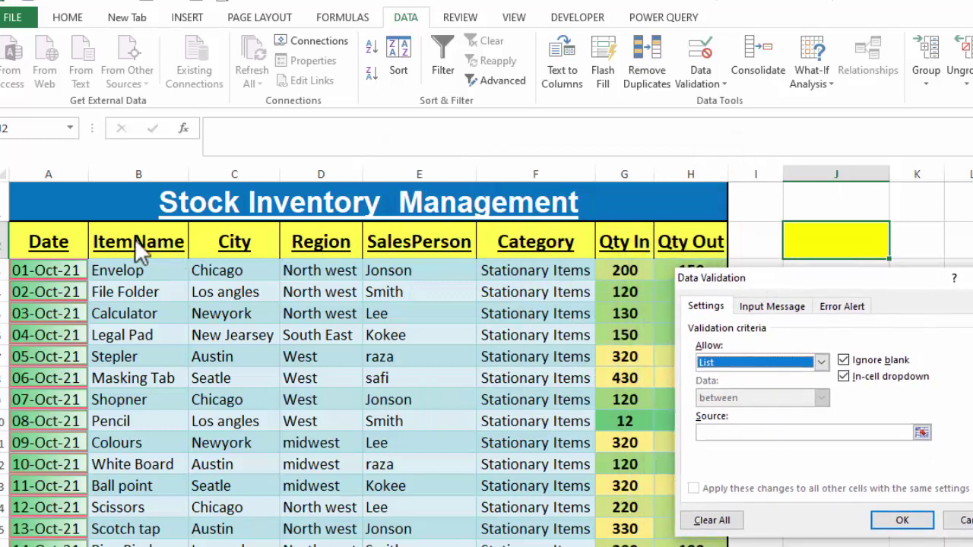
left_click(753, 433)
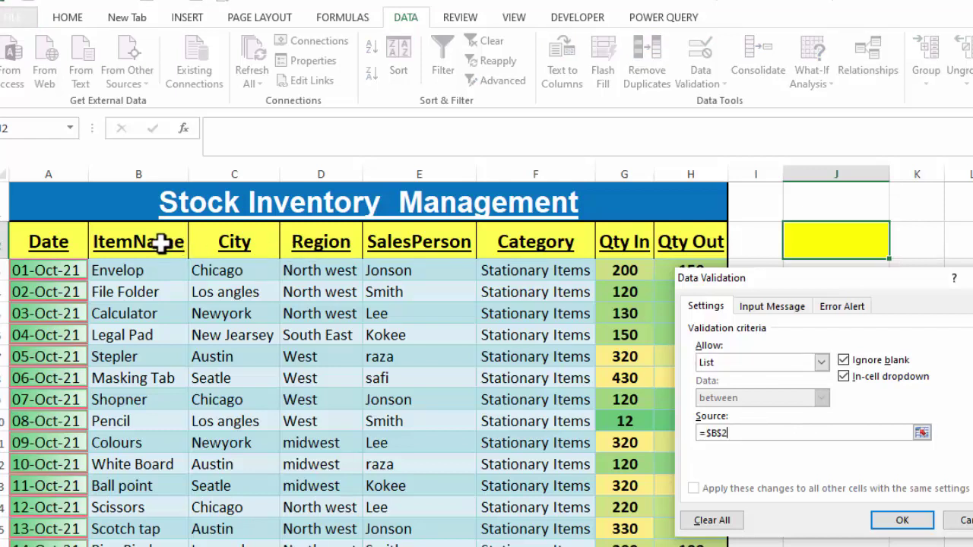
left_click_drag(161, 242, 472, 241)
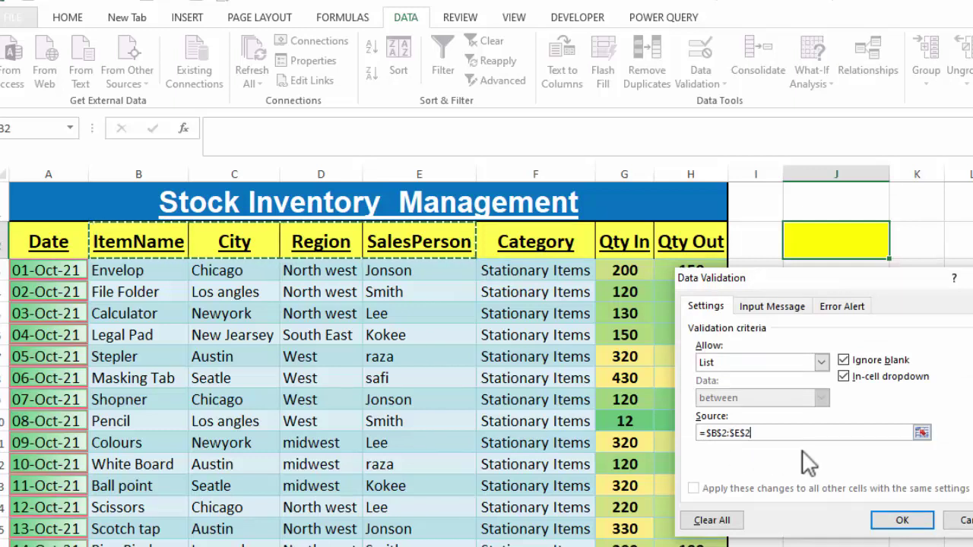
left_click(895, 523)
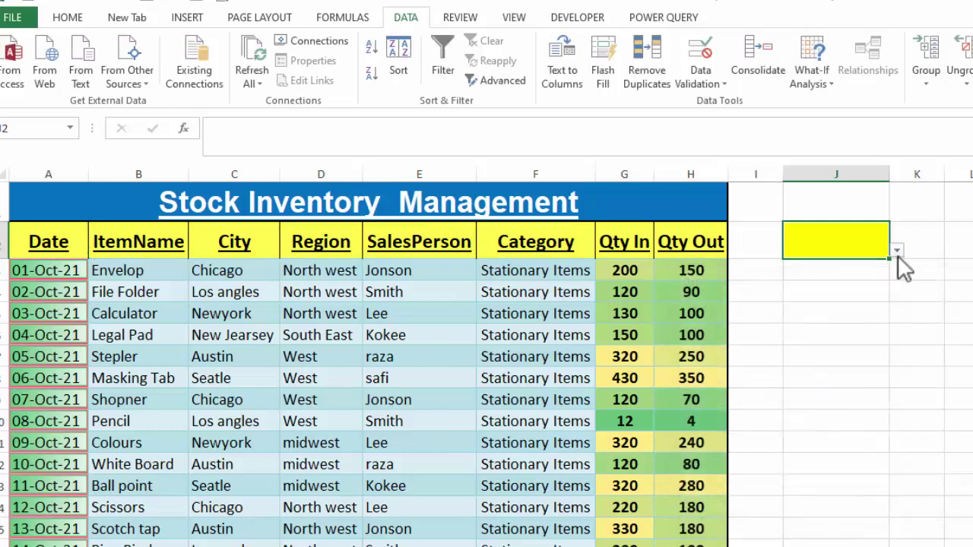
left_click(897, 251)
left_click(897, 252)
Step: Format cell J4 with a yellow fill and a 24-point font
left_click(831, 293)
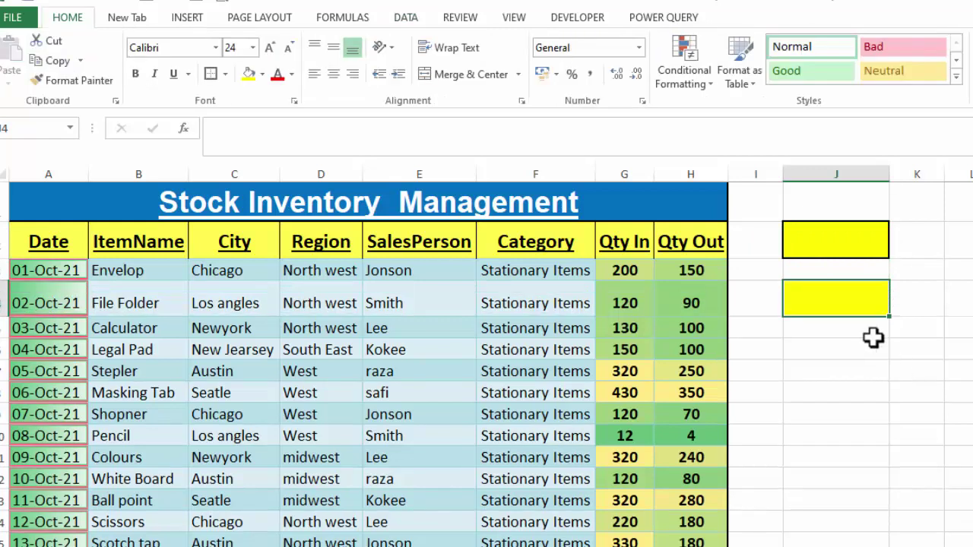
left_click(857, 367)
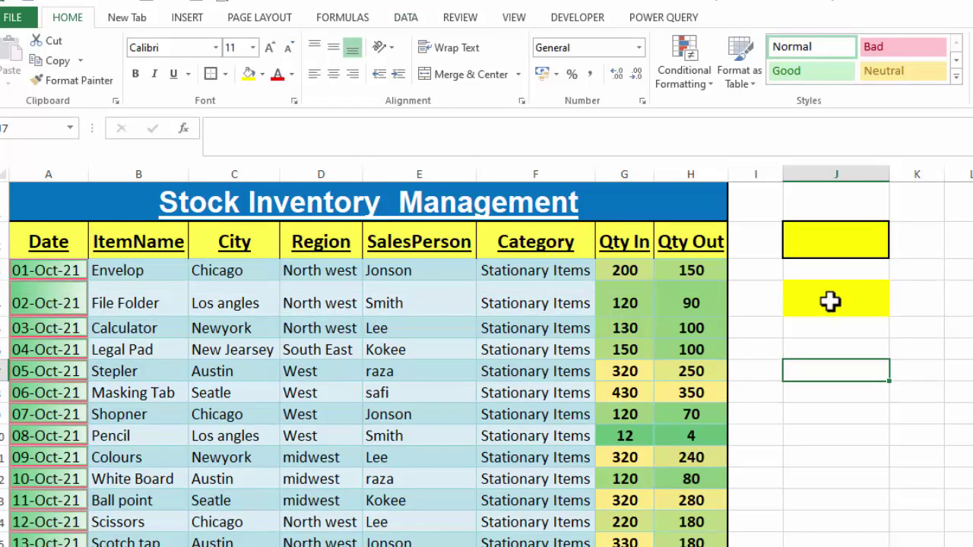
left_click(832, 298)
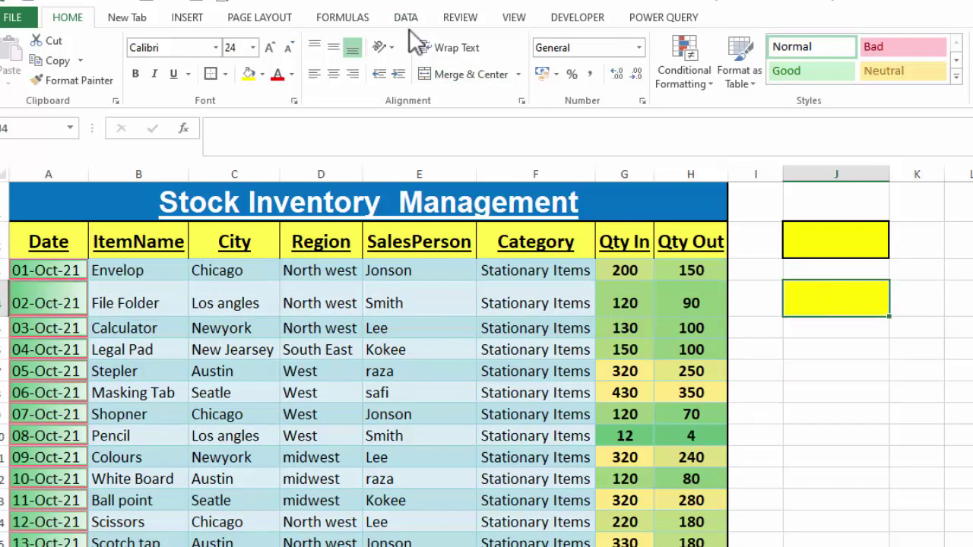
Step: Create named ranges from the ItemName through SalesPerson columns, taking the names from the top row only
left_click(348, 19)
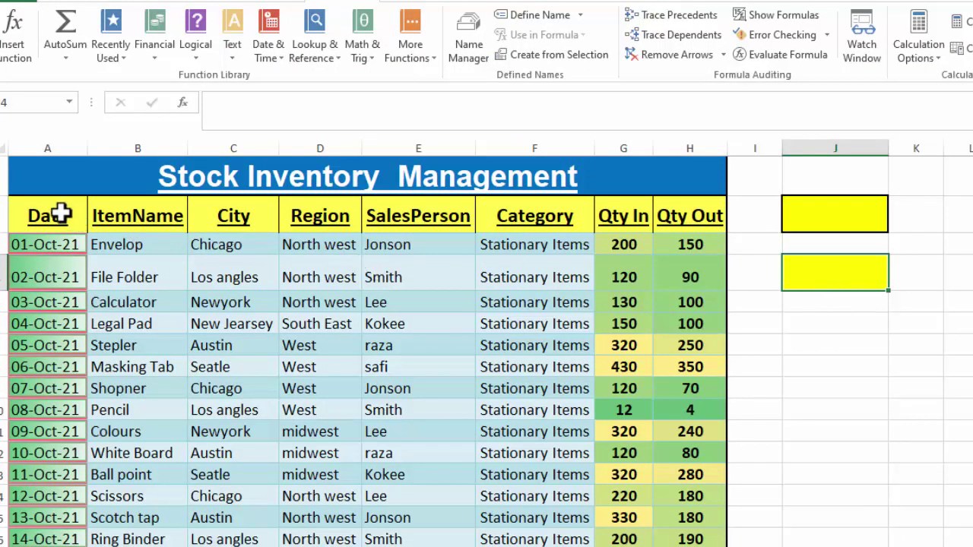
left_click_drag(112, 216, 428, 530)
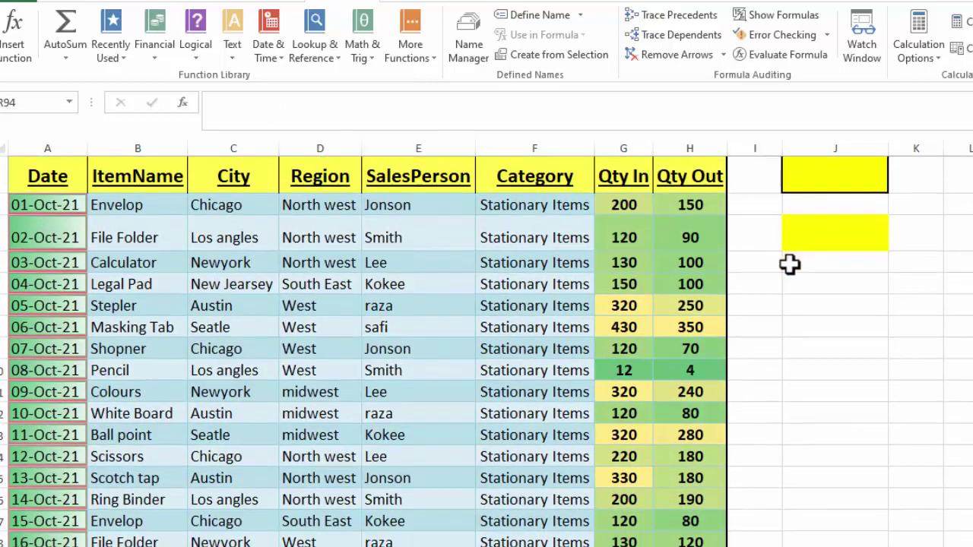
left_click(815, 237)
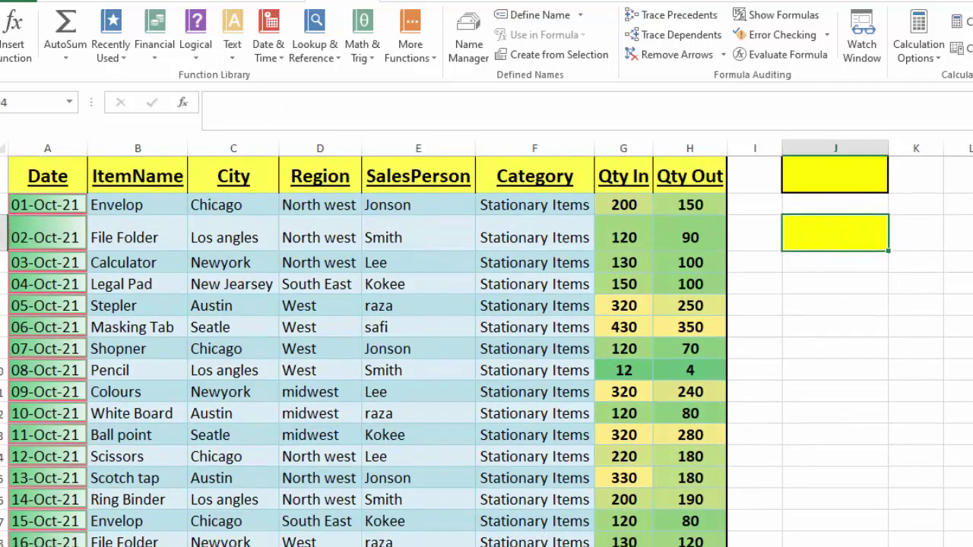
scroll(487, 350, "up", 1)
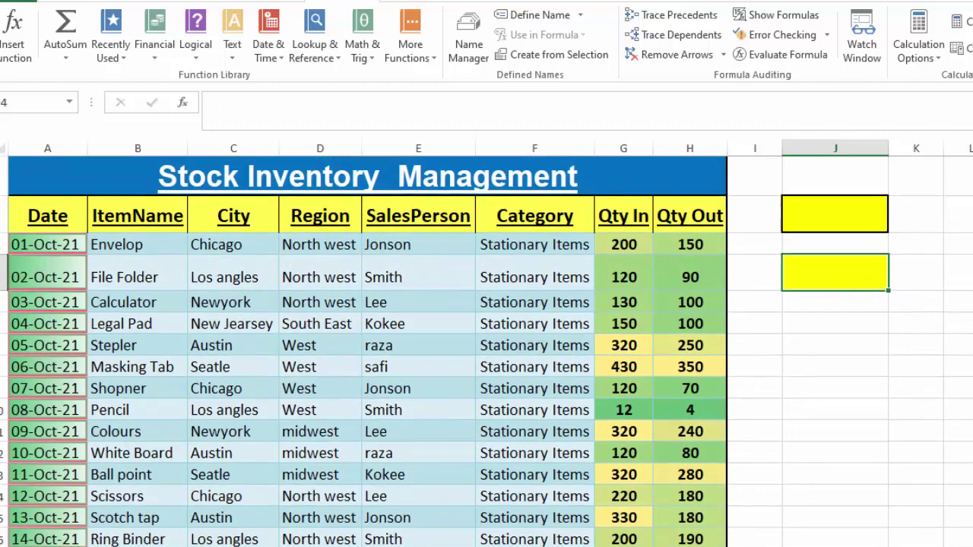
left_click(142, 216)
left_click_drag(255, 220, 380, 546)
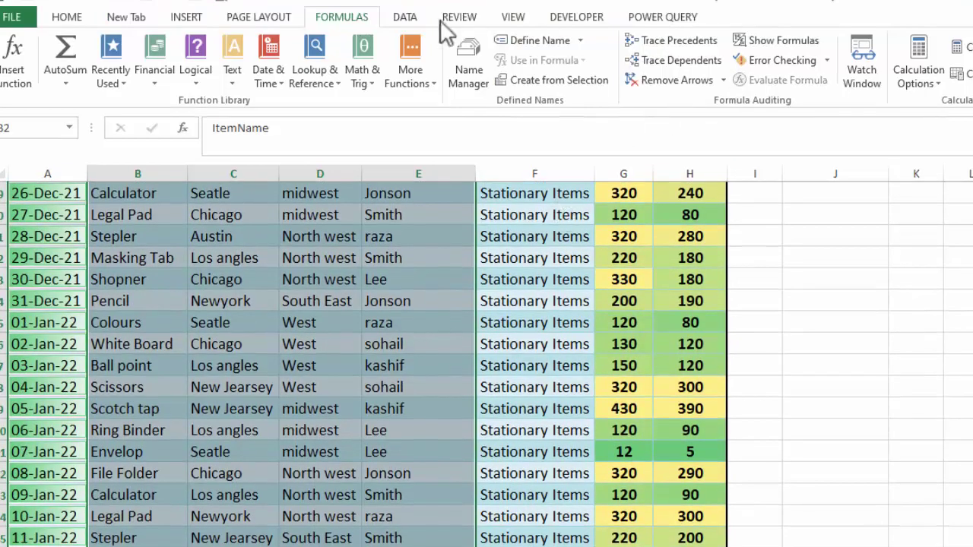
left_click(538, 84)
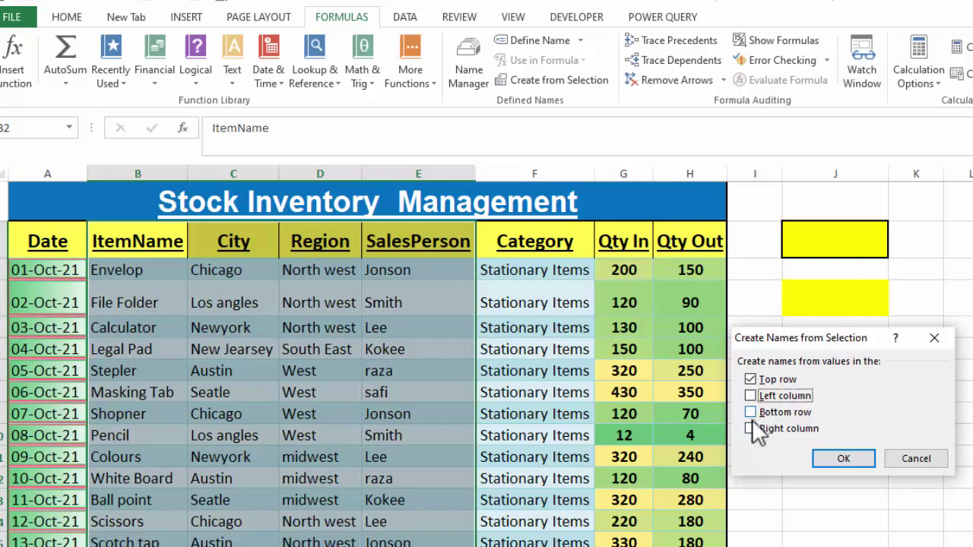
left_click(844, 458)
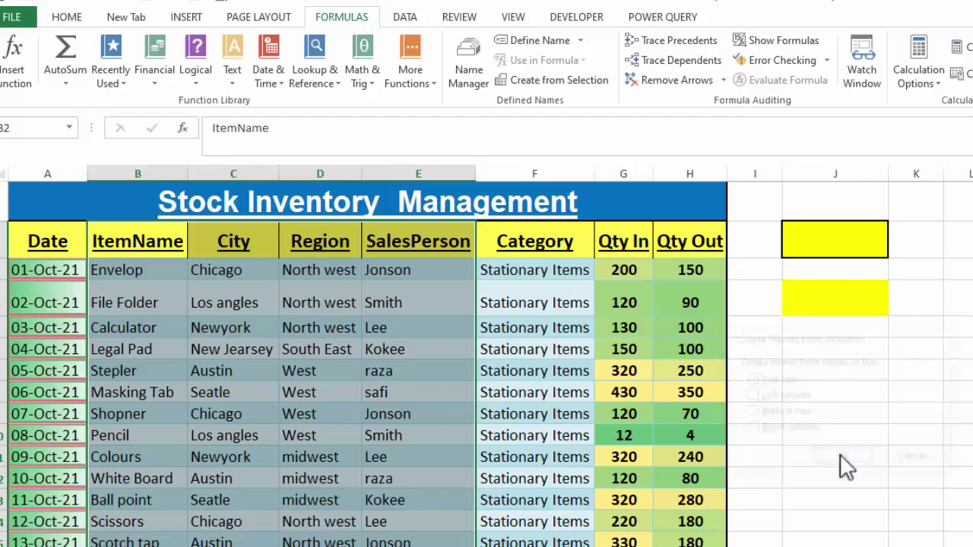
Step: Review the defined names and their references in the Name Manager and close it
left_click(465, 78)
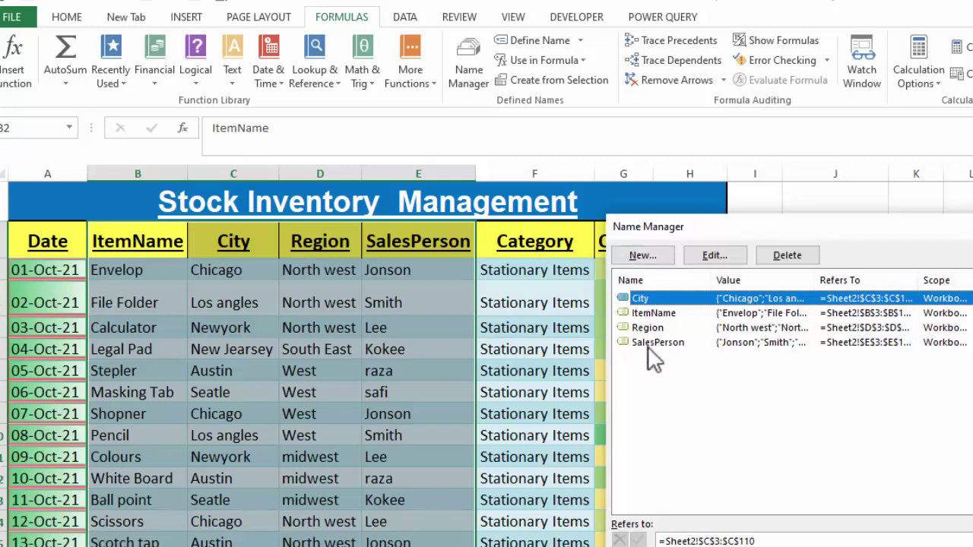
left_click(972, 546)
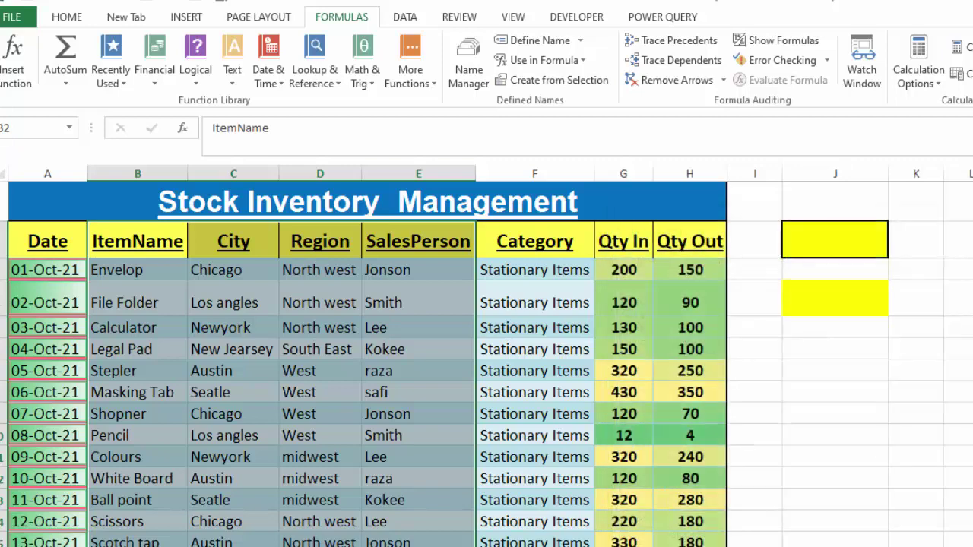
left_click(972, 457)
Step: Open Data Validation for cell J4 and allow List values
left_click(843, 300)
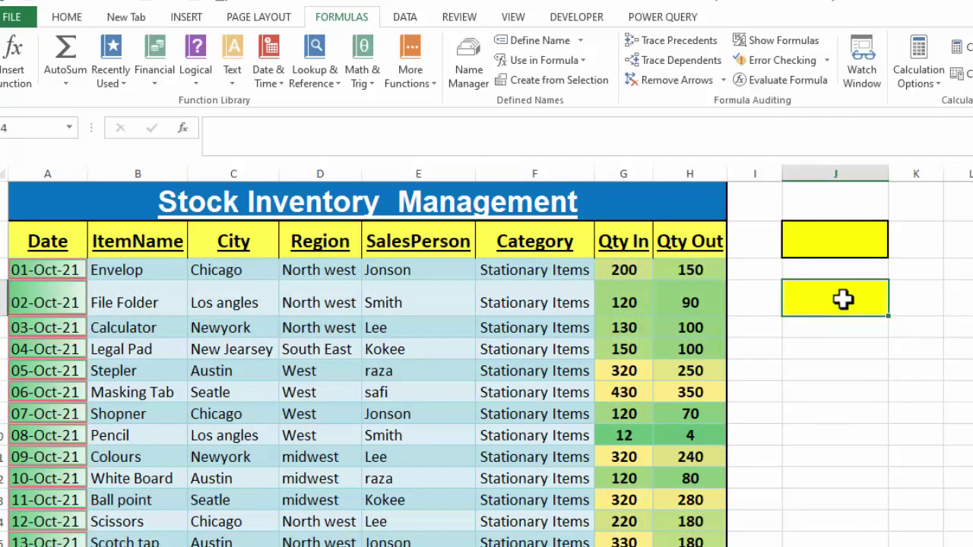
left_click(405, 17)
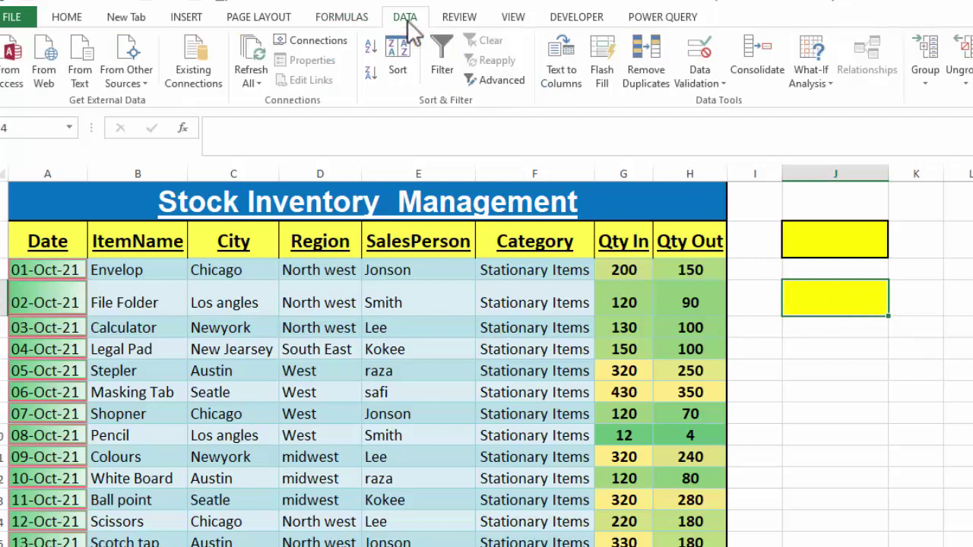
left_click(719, 83)
left_click(717, 102)
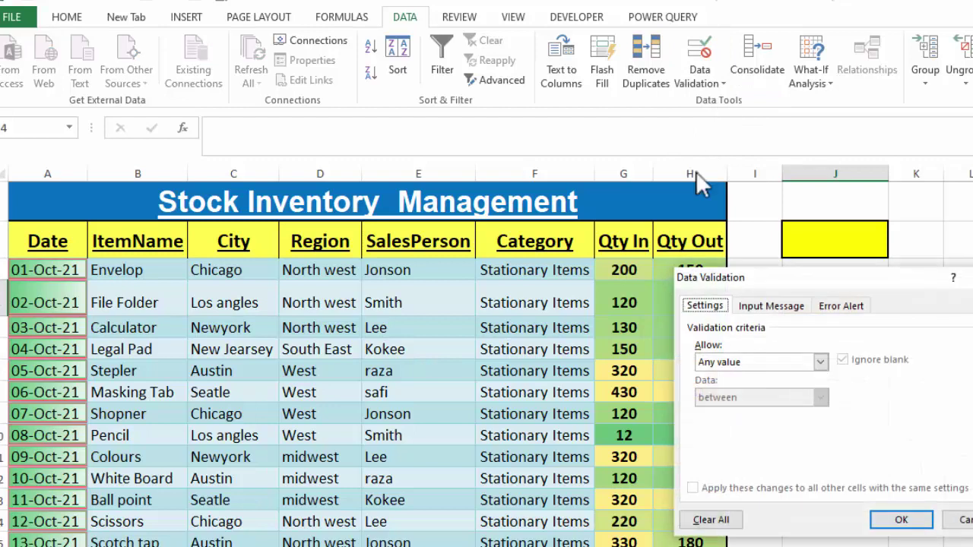
left_click(821, 364)
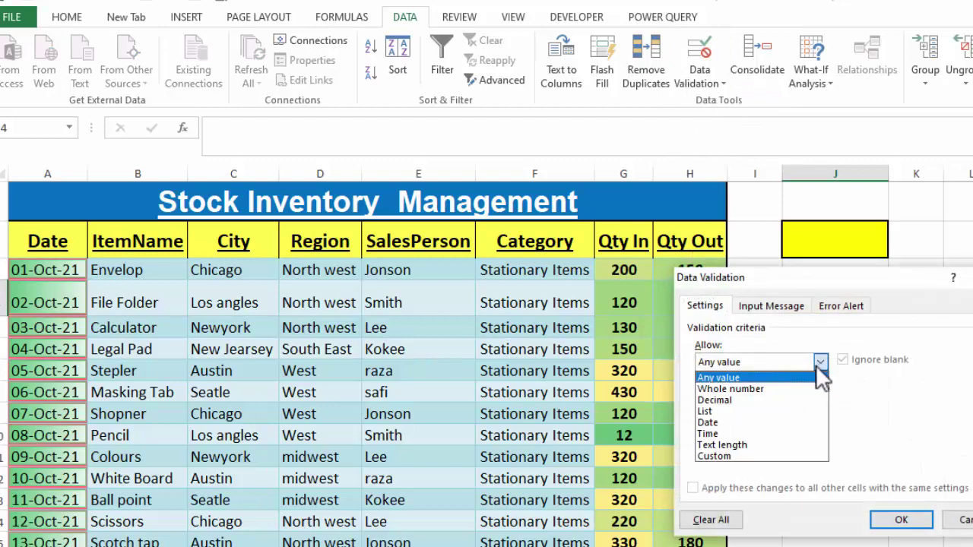
left_click(769, 409)
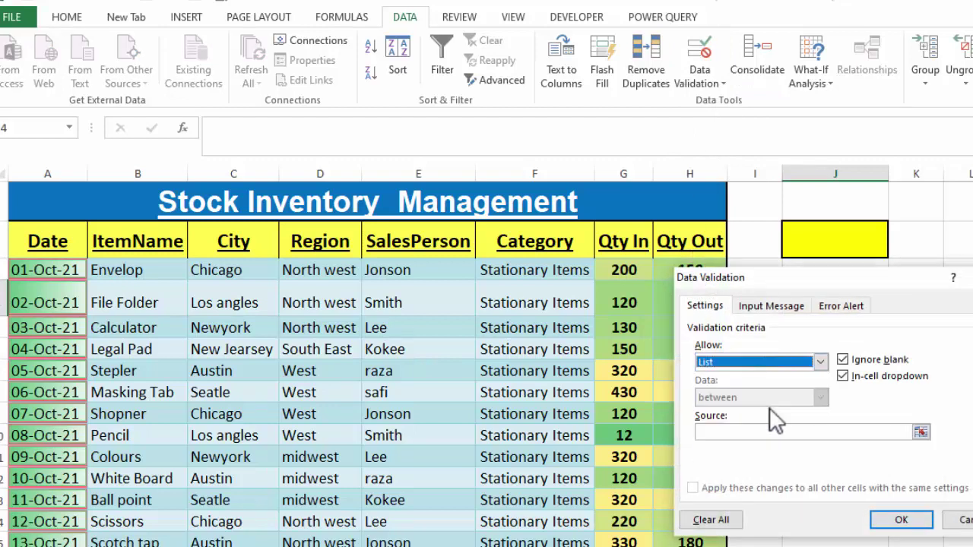
Step: Set the validation source for cell J4 to =indirect($J$2) and apply it
left_click(726, 431)
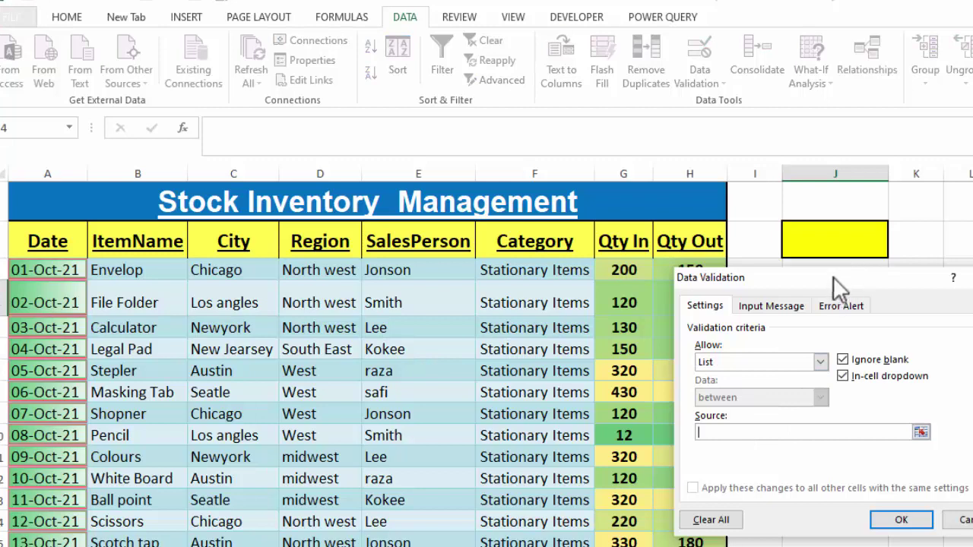
left_click_drag(834, 277, 807, 353)
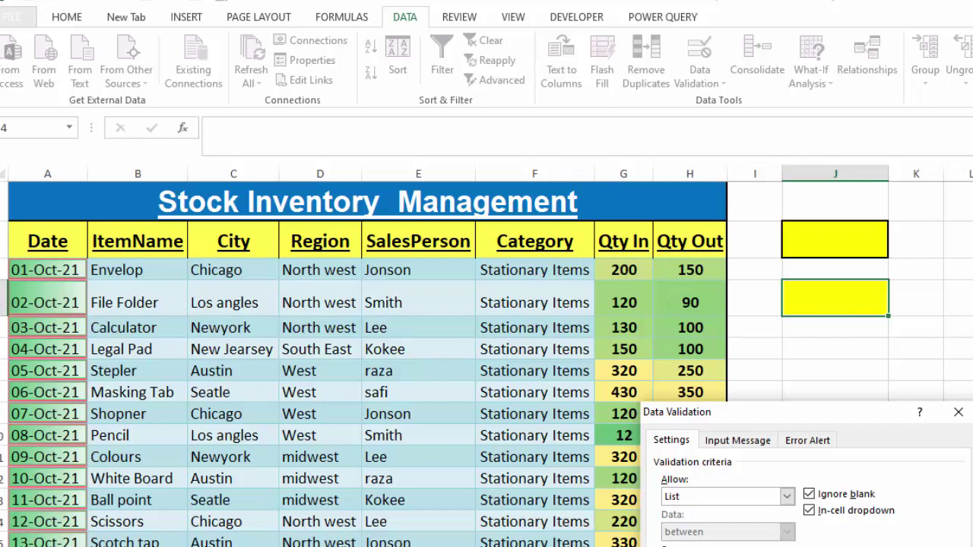
left_click(835, 233)
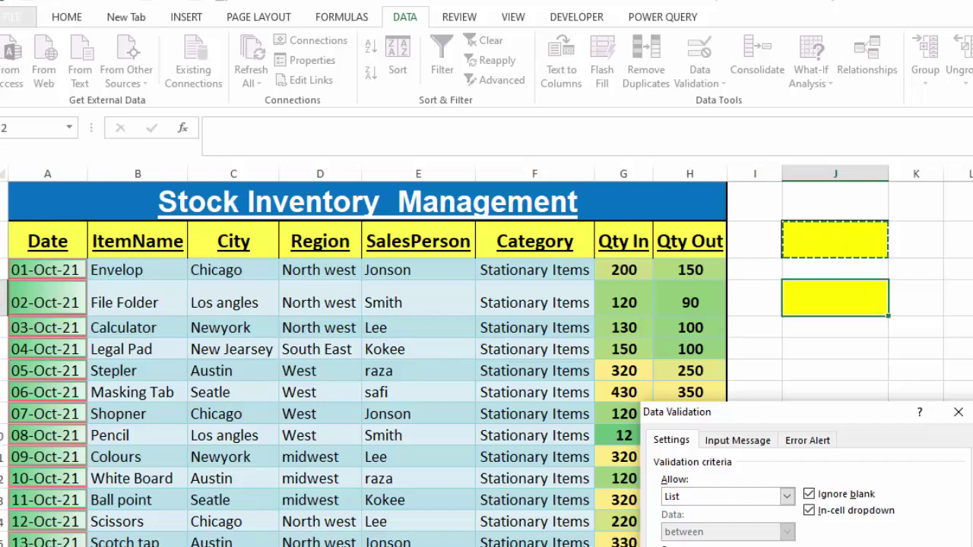
type(")")
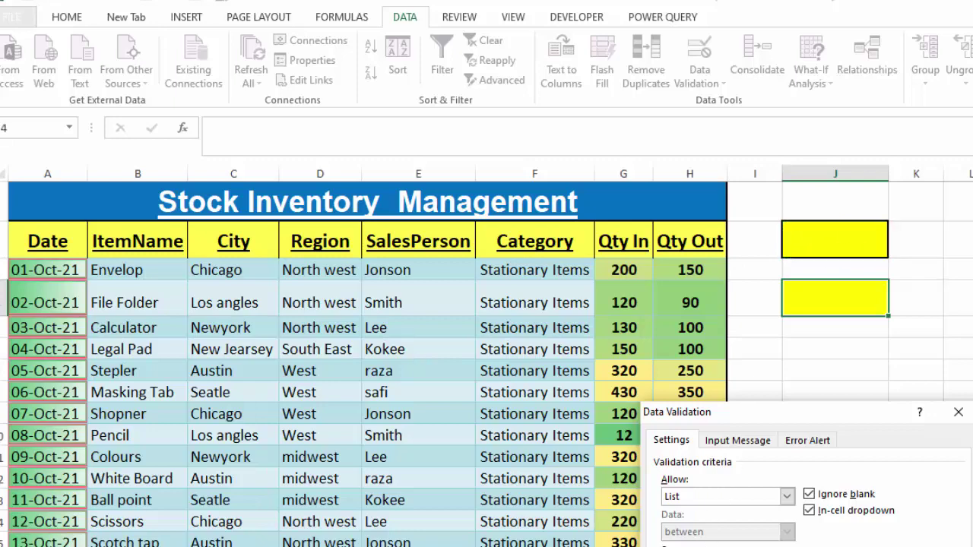
type("=indirect(")
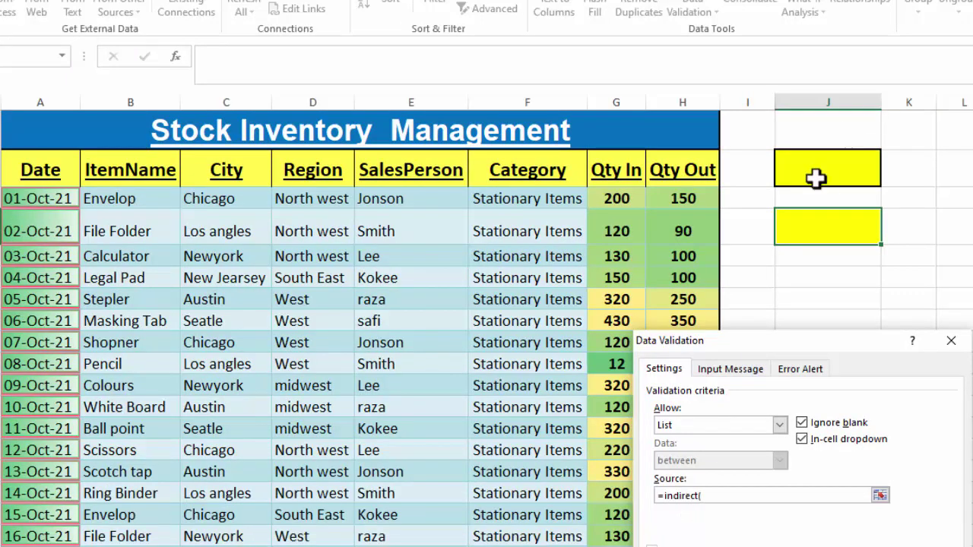
left_click(851, 166)
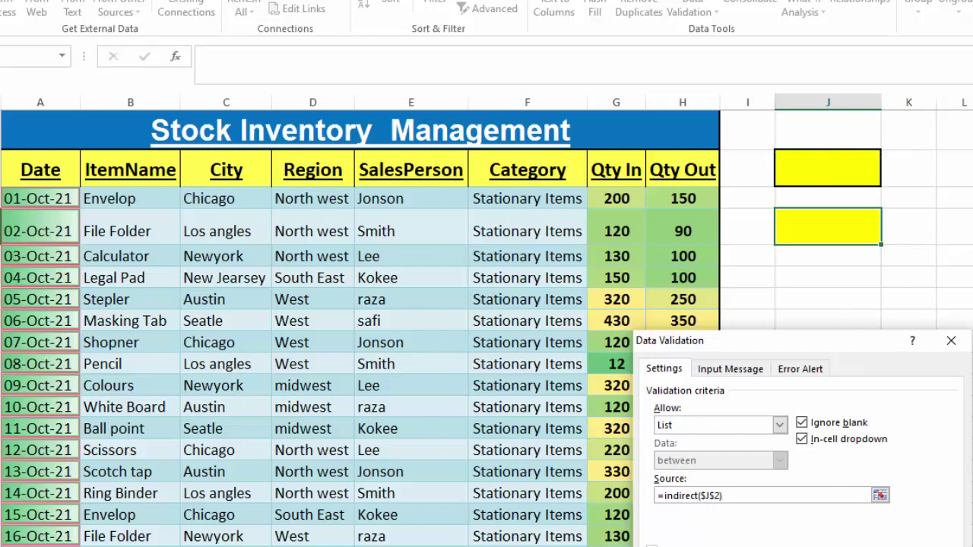
key("Return")
left_click(633, 339)
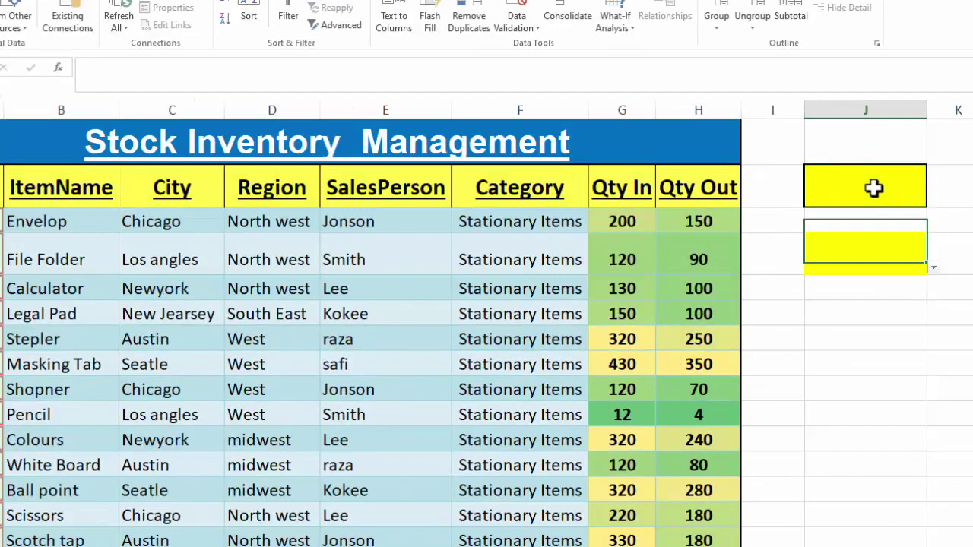
Step: Set the heading selector in cell J2 to ItemName
left_click(834, 169)
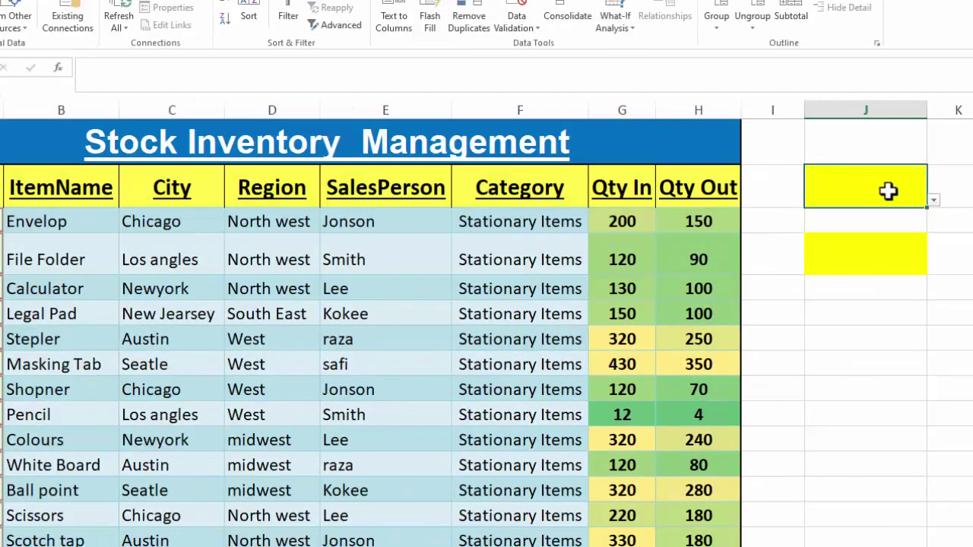
left_click(934, 201)
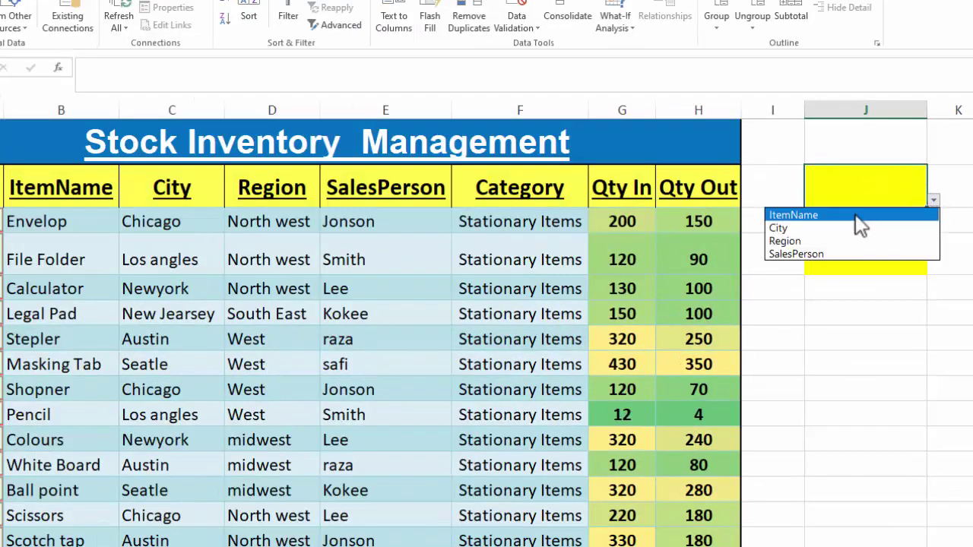
left_click(855, 214)
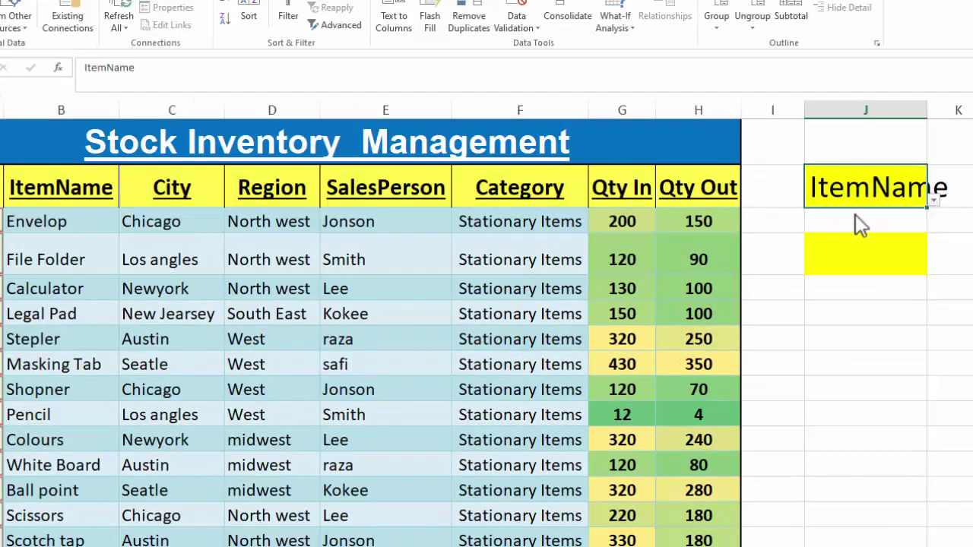
Step: Autofit column J to the ItemName heading and look through the item choices offered in cell J4
double_click(924, 101)
left_click(902, 245)
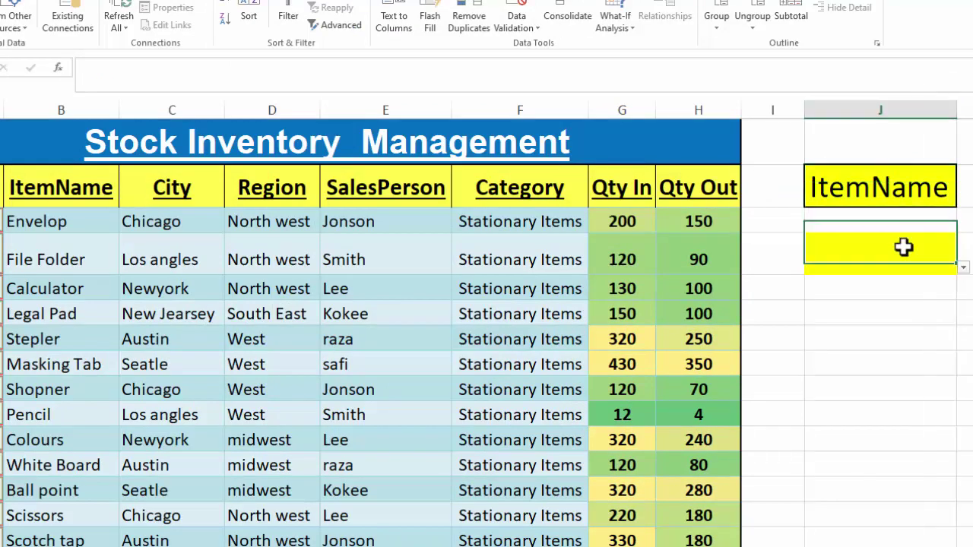
left_click(962, 269)
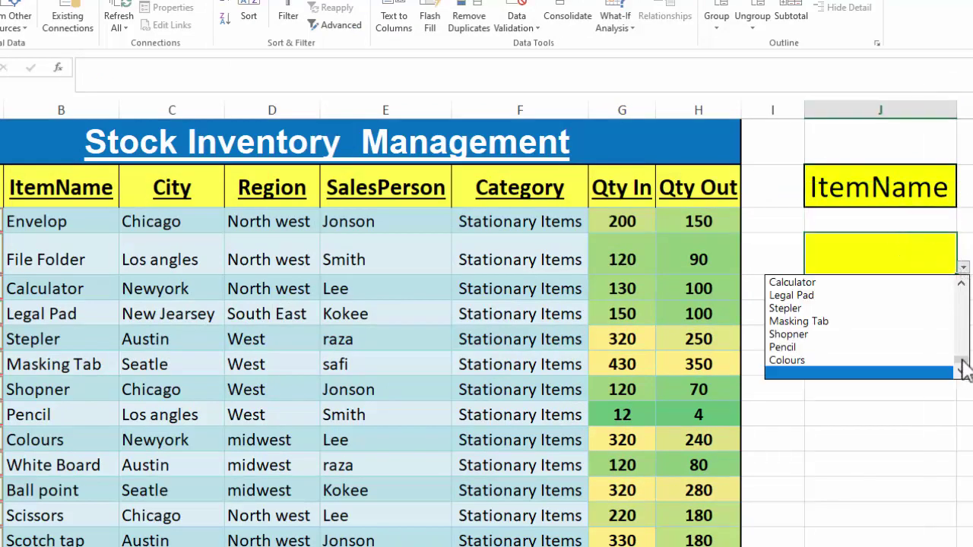
left_click_drag(962, 367, 958, 294)
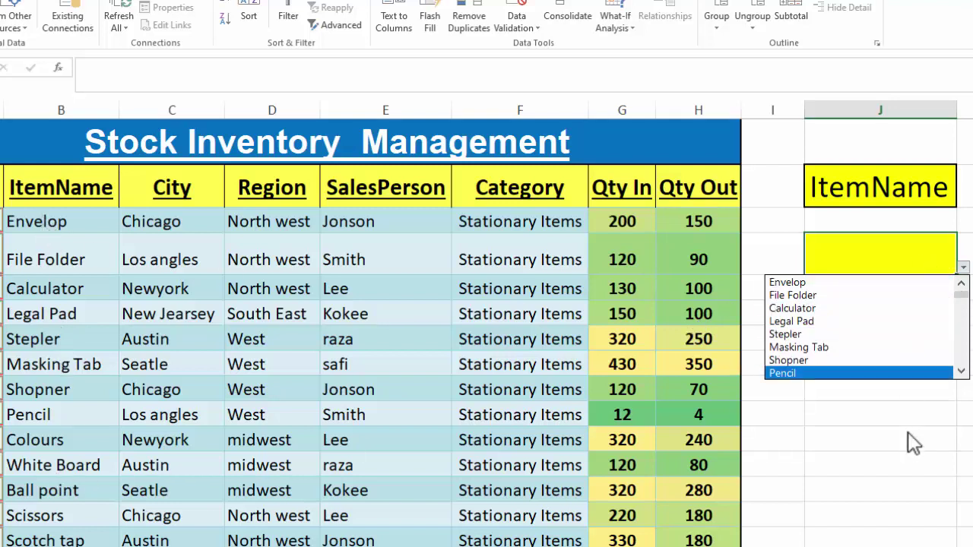
left_click(963, 413)
Step: Switch the heading selector in J2 to City and look through the dependent choices in J4 without choosing one
left_click(898, 192)
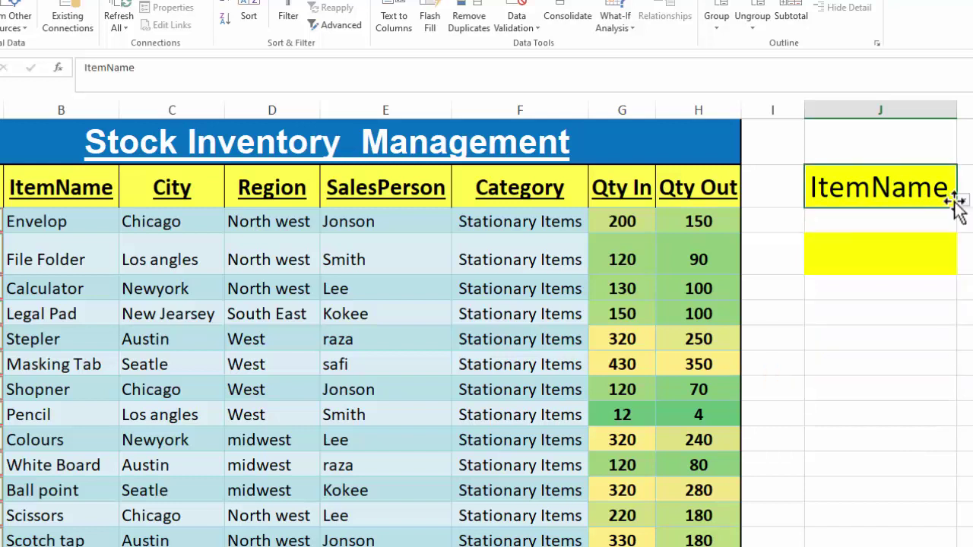
left_click(961, 201)
left_click(903, 227)
left_click(910, 242)
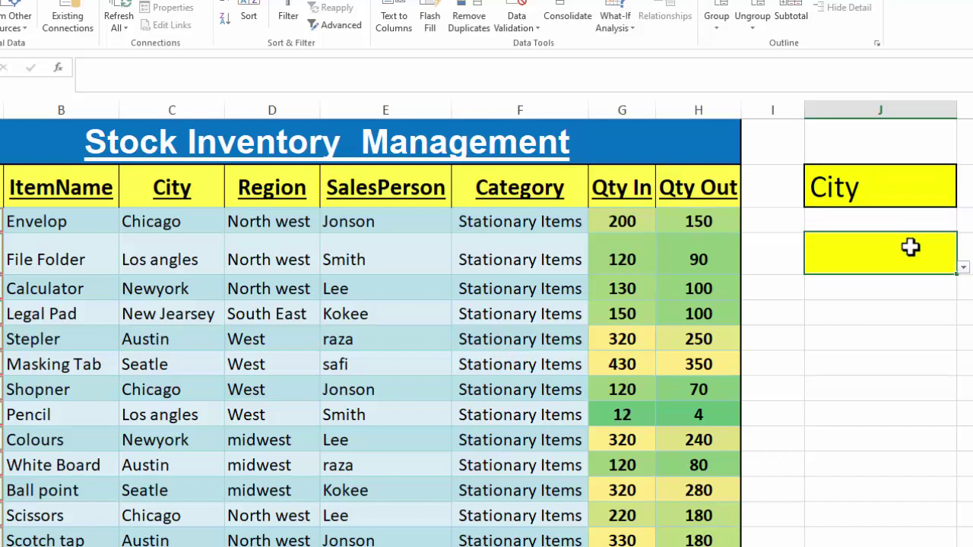
left_click(962, 270)
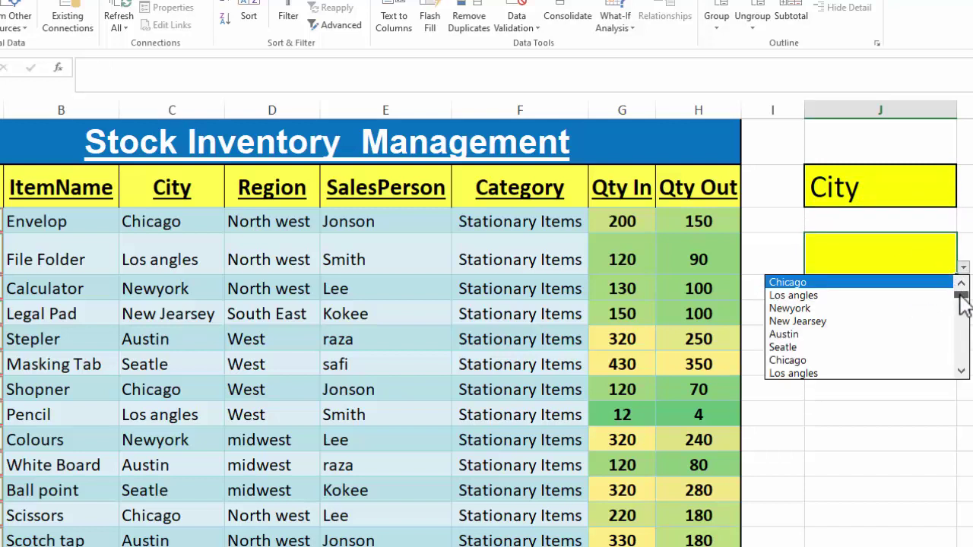
left_click_drag(962, 302, 957, 387)
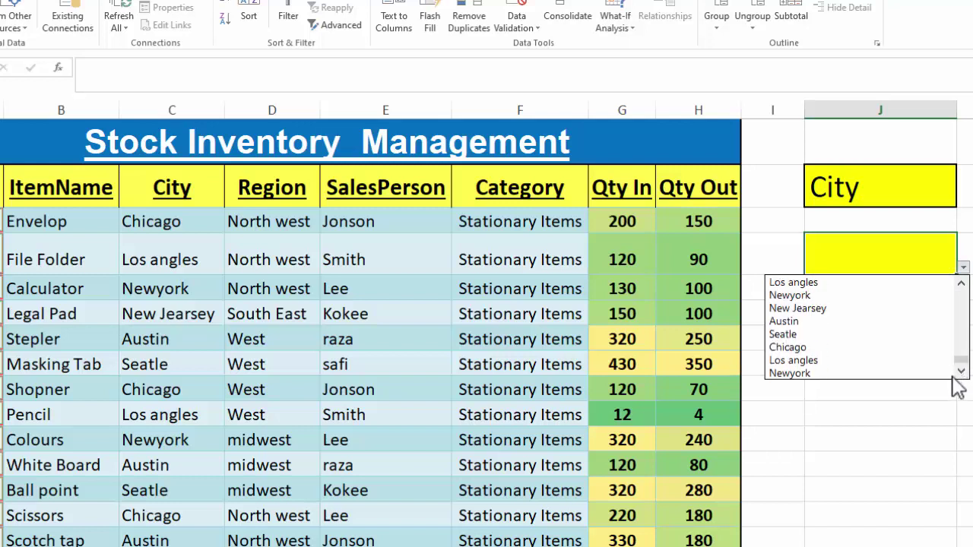
key("Escape")
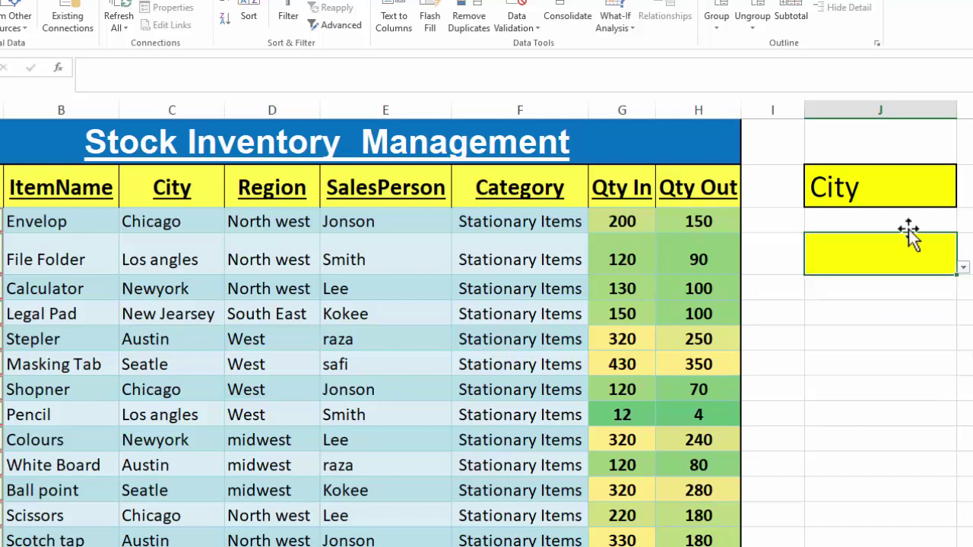
Step: Change the heading in J2 to Region and check the dependent list of regions in J4
left_click(898, 190)
left_click(963, 201)
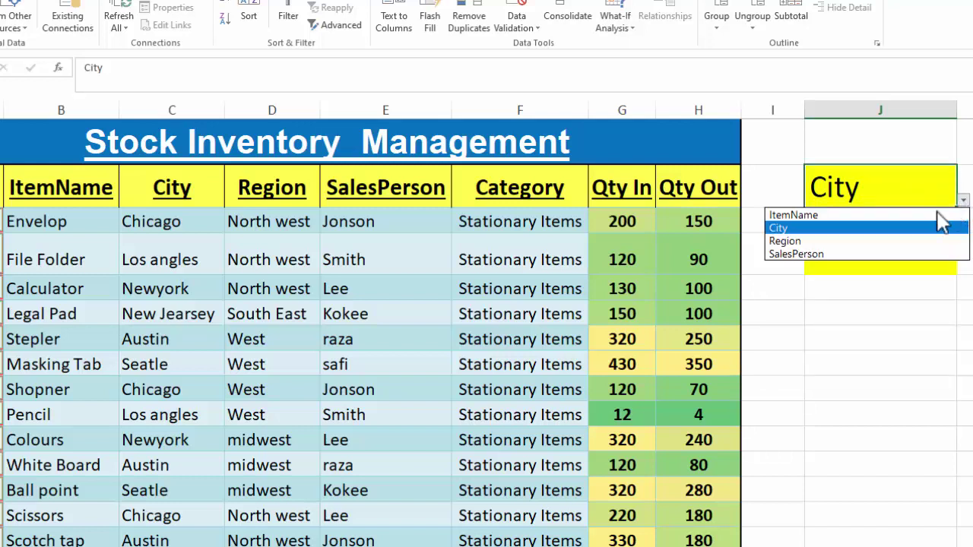
left_click(882, 242)
left_click(936, 247)
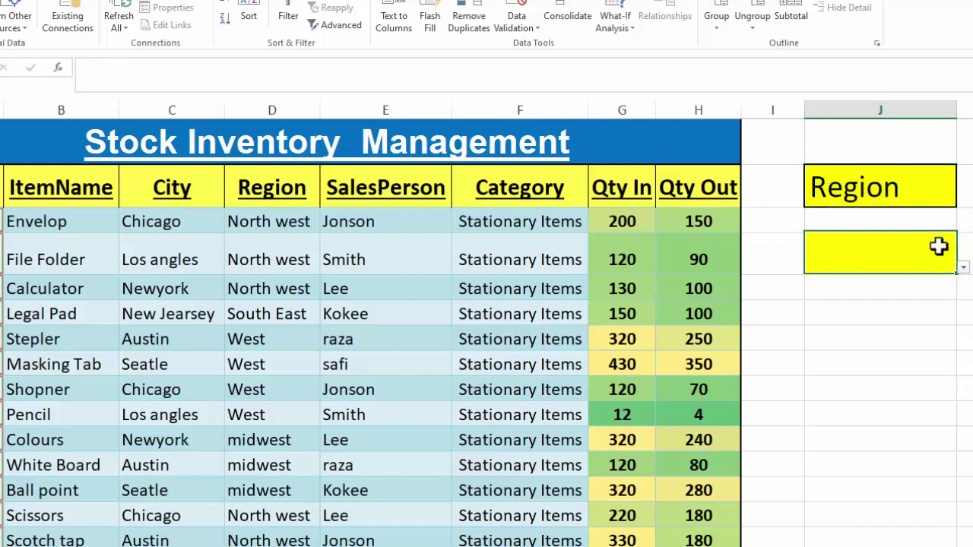
left_click(963, 269)
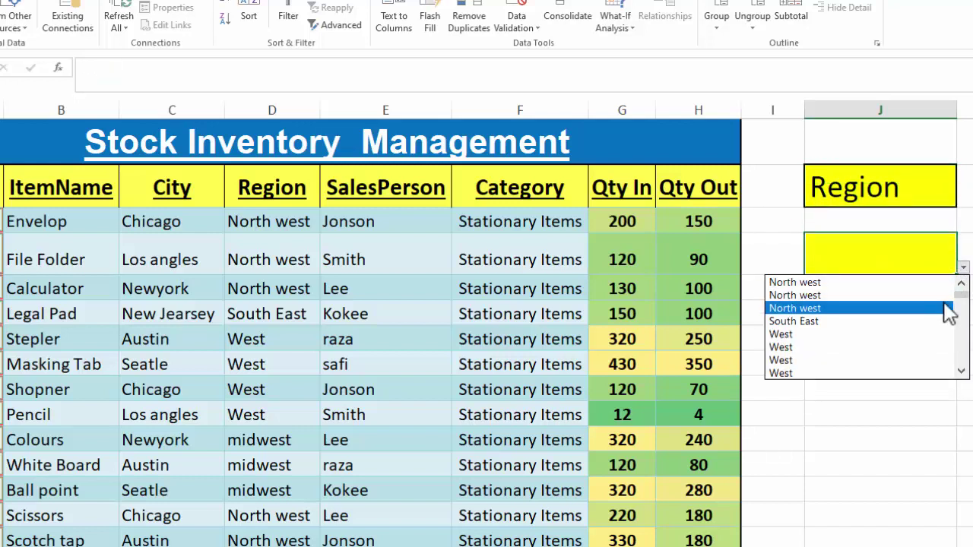
left_click_drag(962, 295, 952, 374)
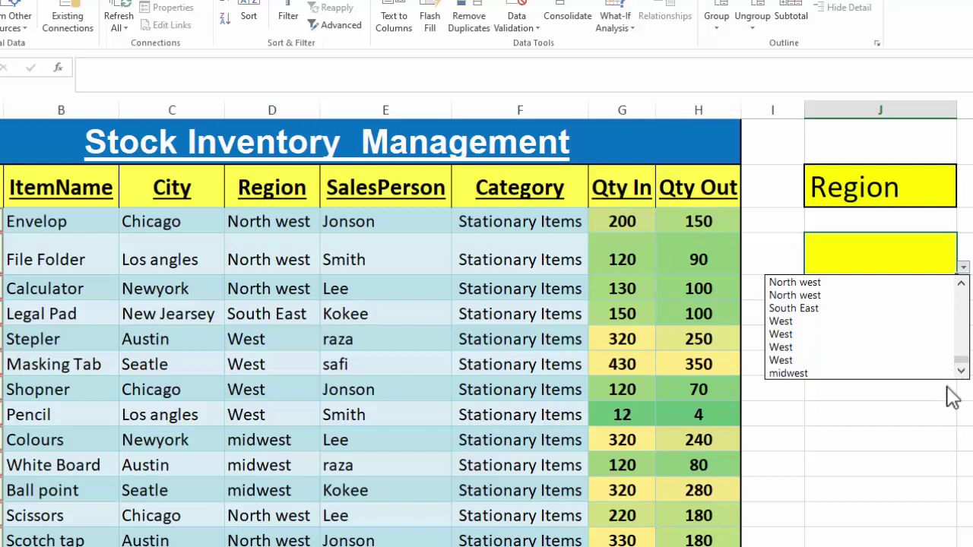
Step: Set the heading in J2 to SalesPerson and review the dependent list in J4, leaving the cell empty
left_click(900, 186)
left_click(936, 190)
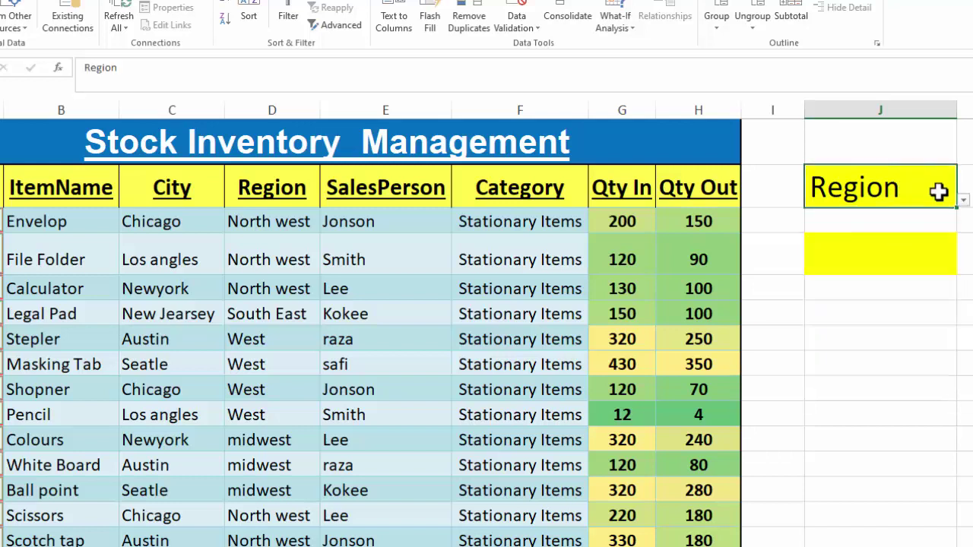
left_click(963, 202)
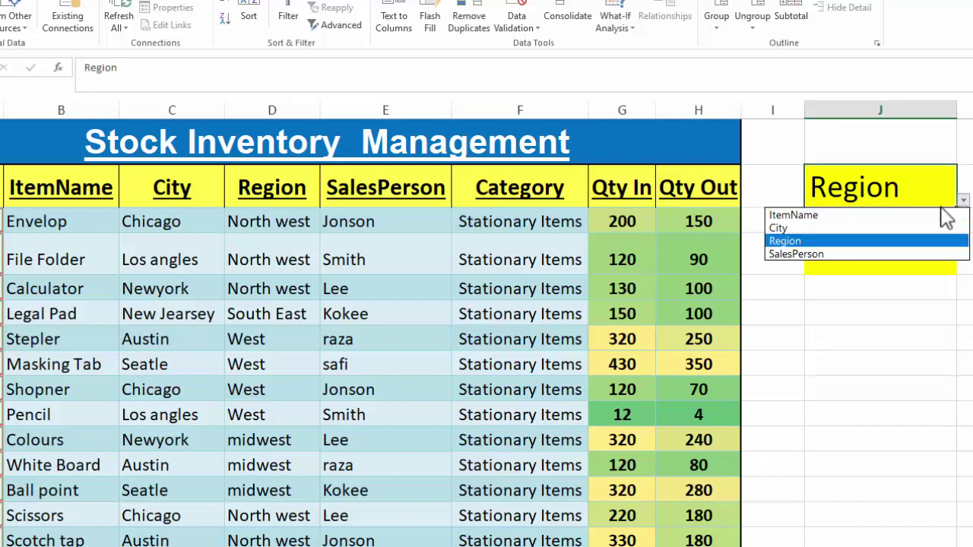
left_click(842, 258)
left_click(884, 257)
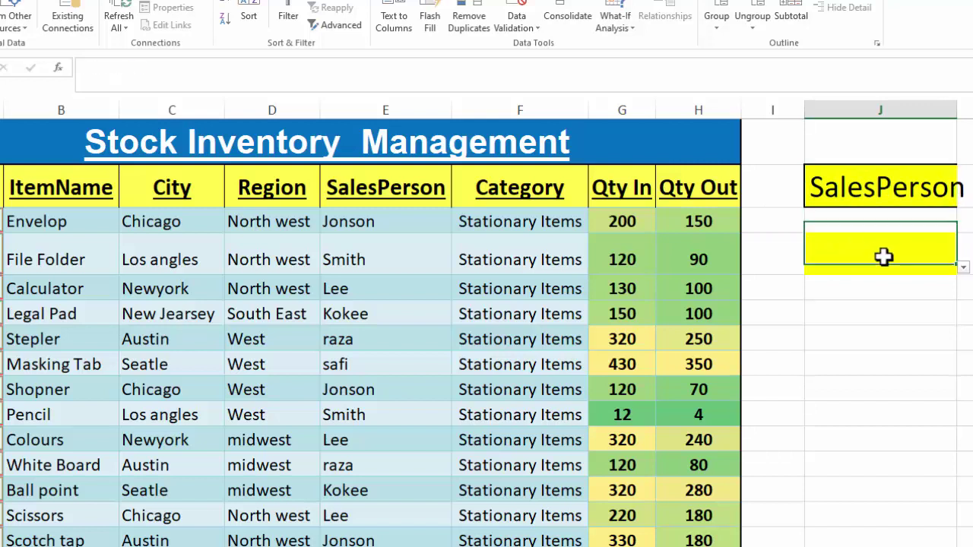
left_click(964, 268)
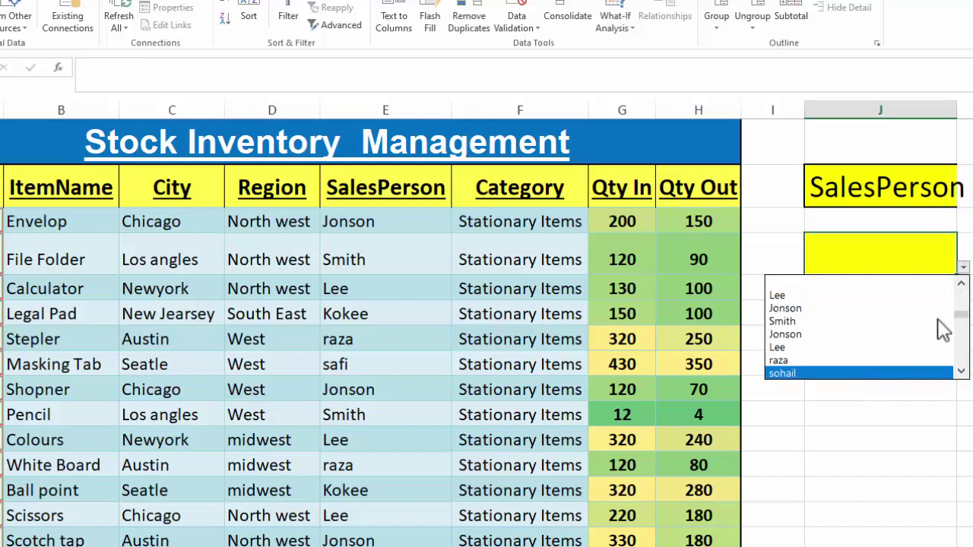
left_click_drag(964, 326, 961, 301)
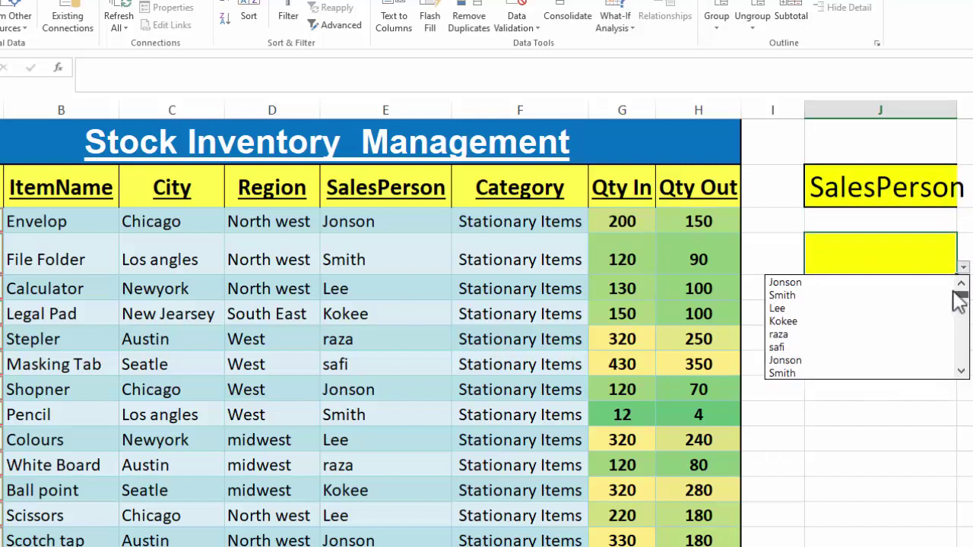
left_click(972, 432)
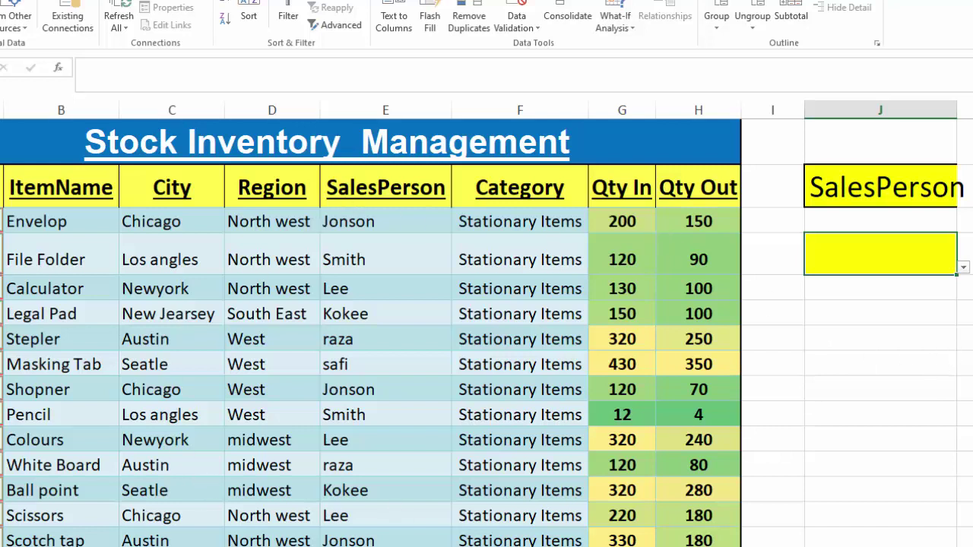
Step: Autofit column J to the SalesPerson heading and select cell J2
double_click(956, 110)
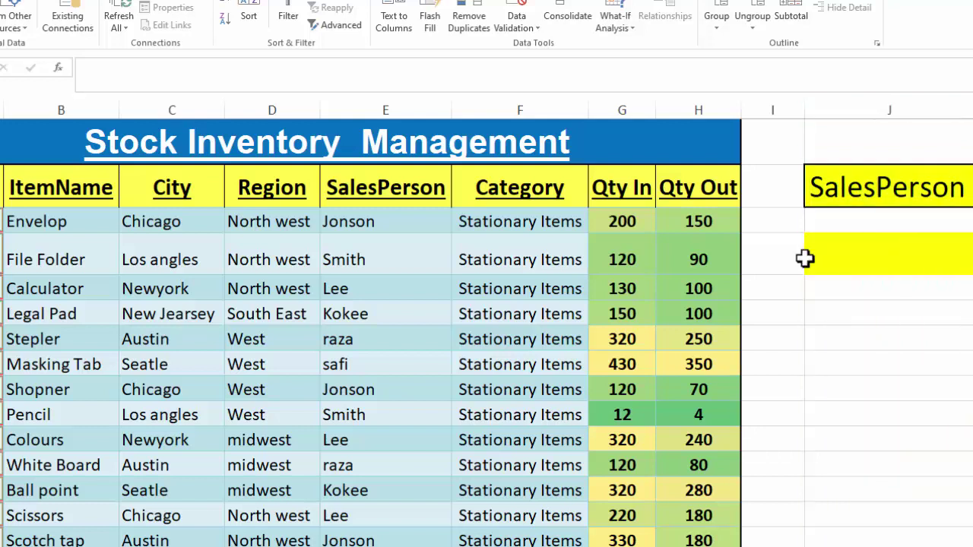
left_click(894, 195)
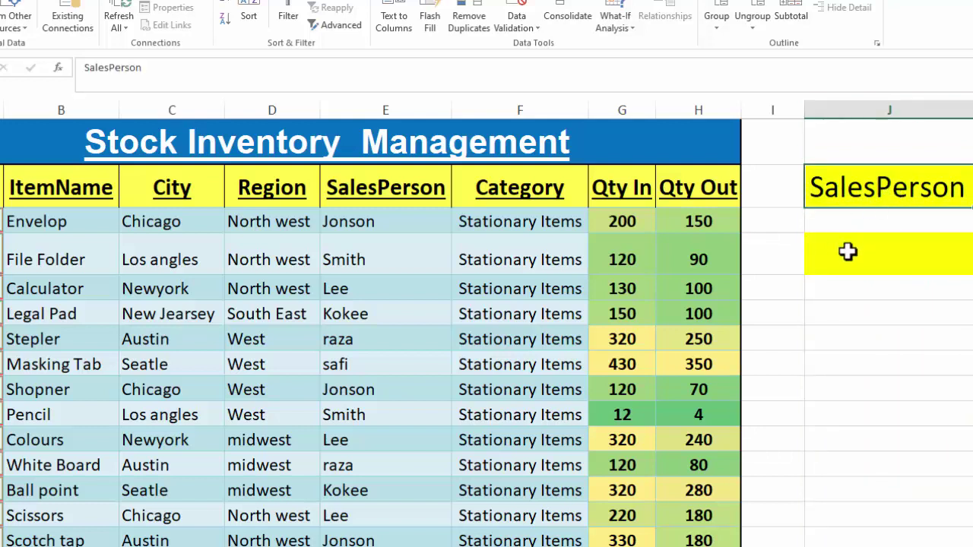